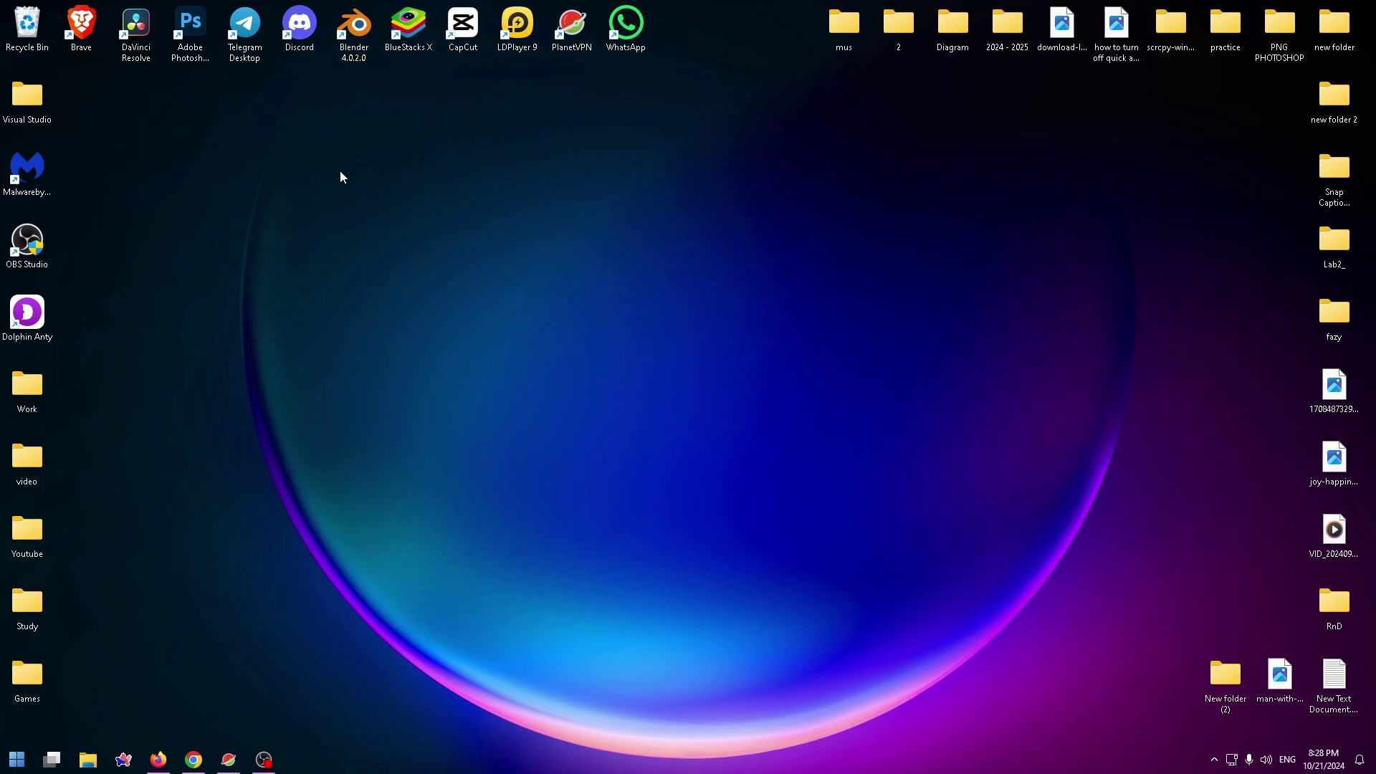
In Firefox, search Google for 'zen browser download' and open the official zen-browser.app site.
click(159, 761)
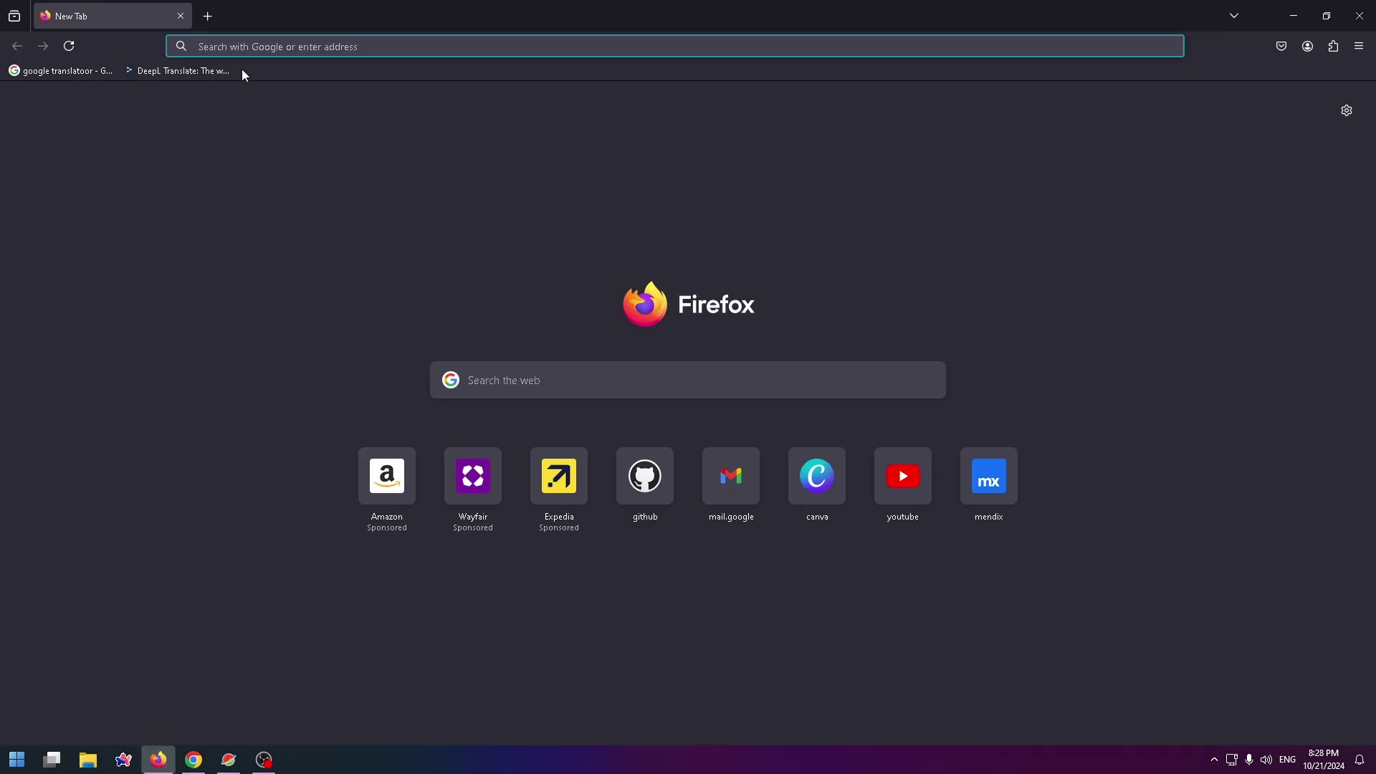
click(262, 43)
text(zen browser download)
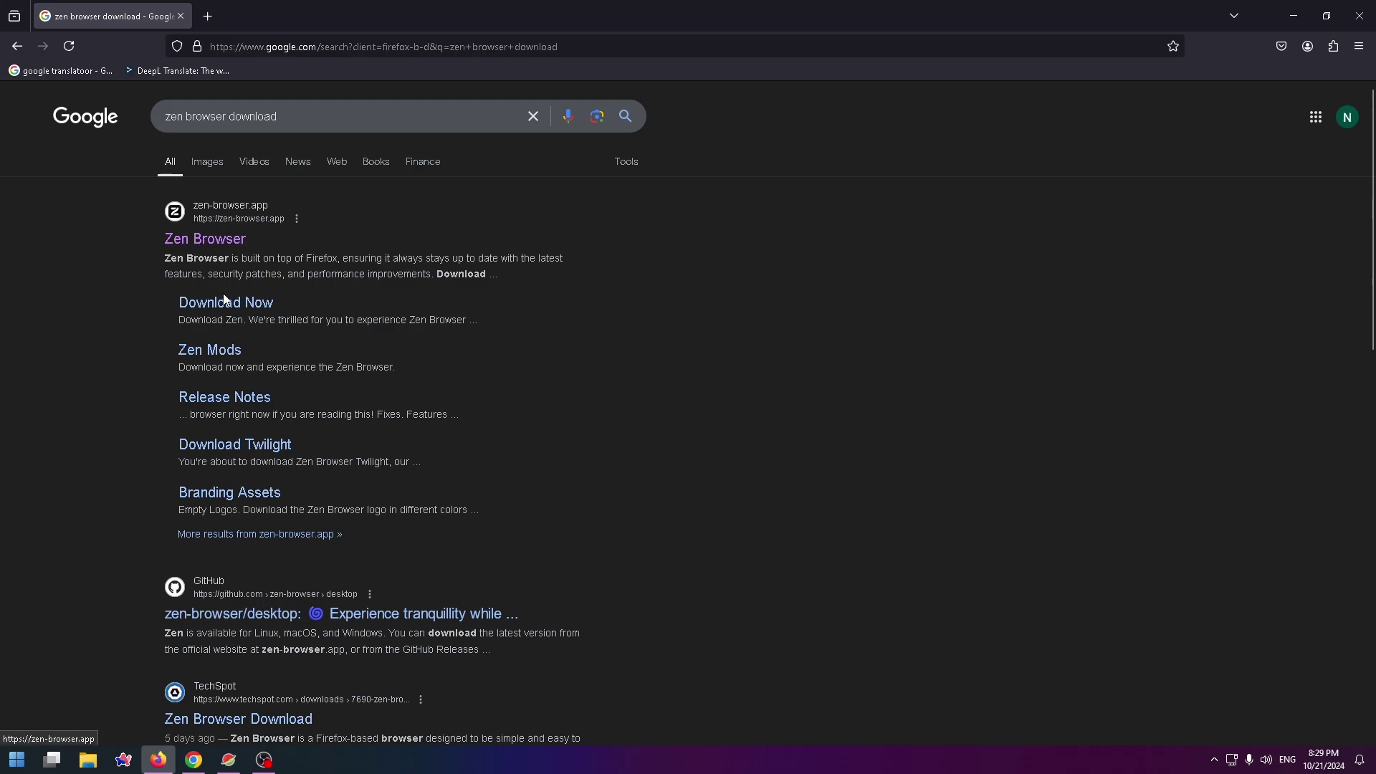
click(185, 239)
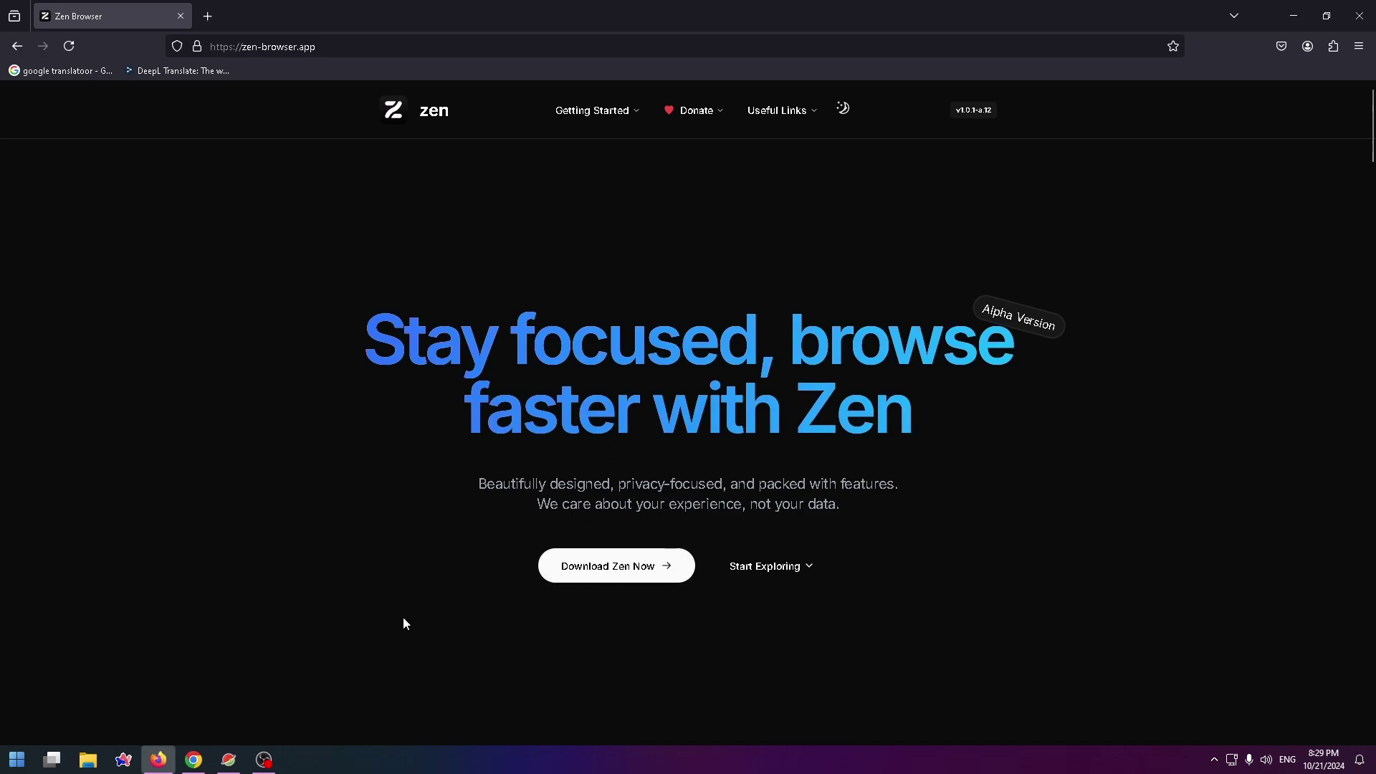
Go to the Zen download page and select Windows as the platform after trying Linux and MacOS.
click(635, 576)
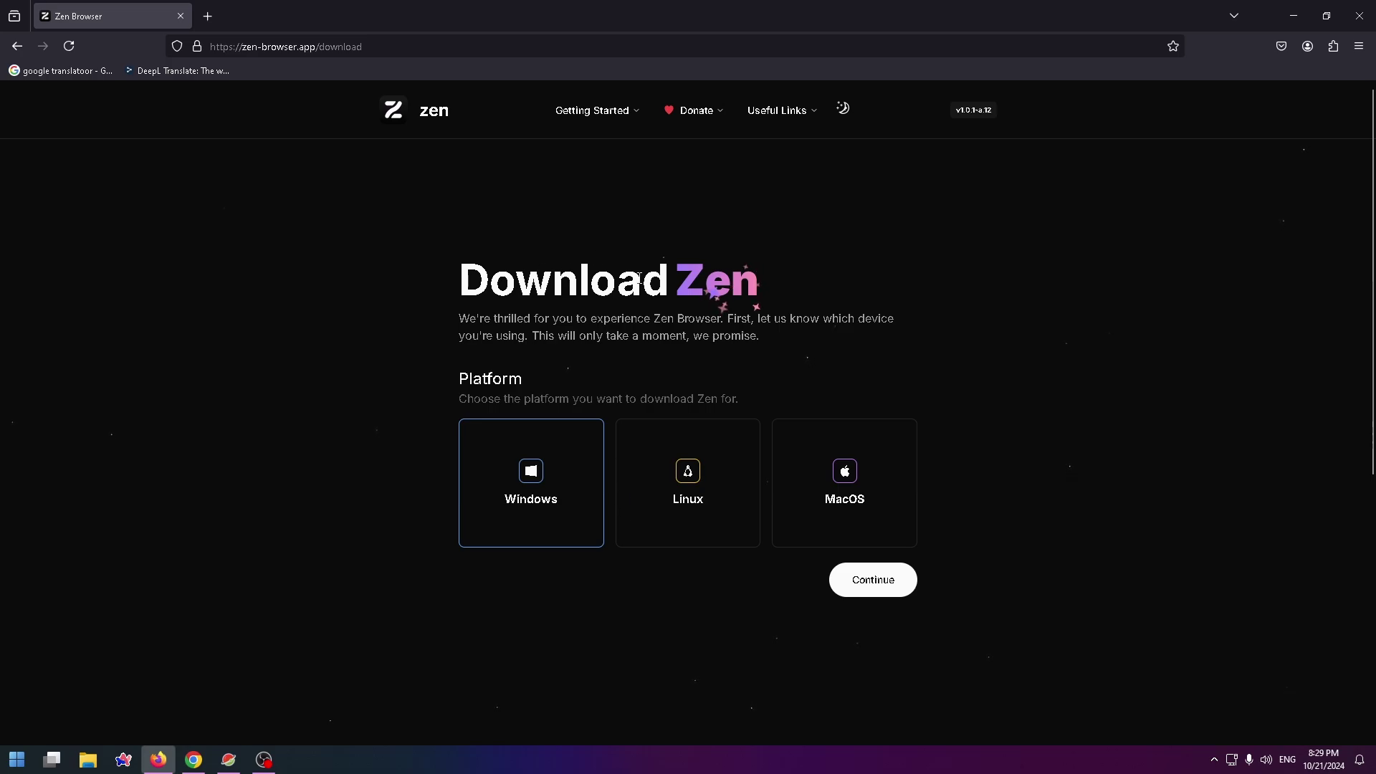
scroll(637, 286, down, 1)
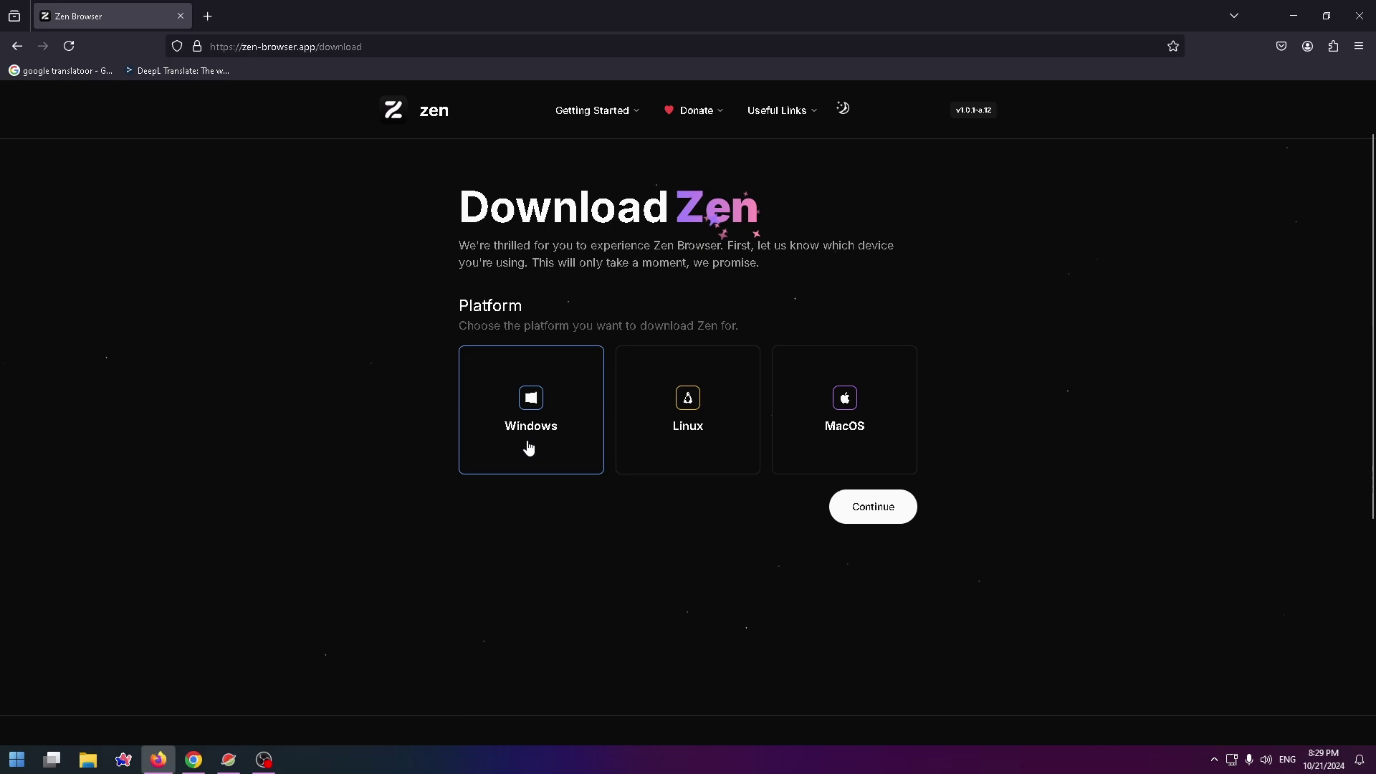
click(690, 412)
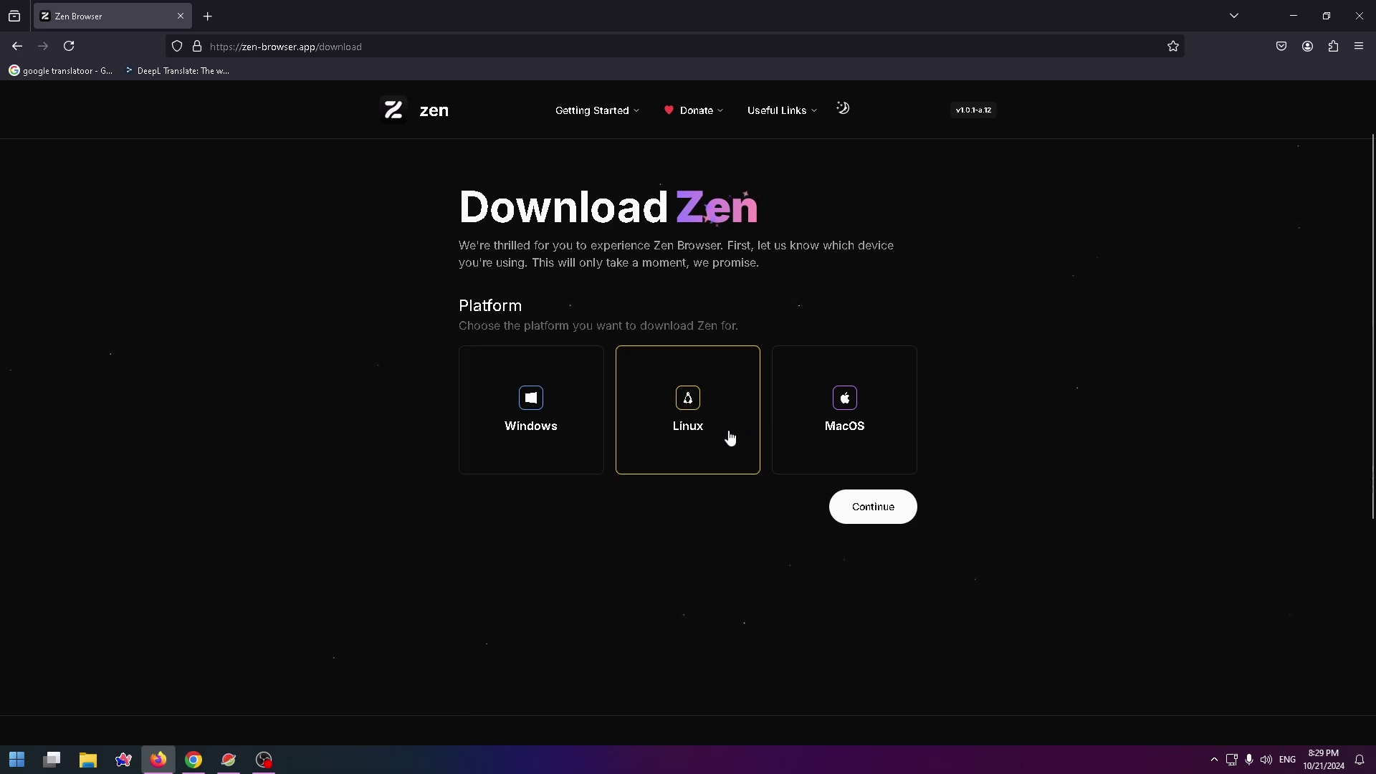
click(843, 419)
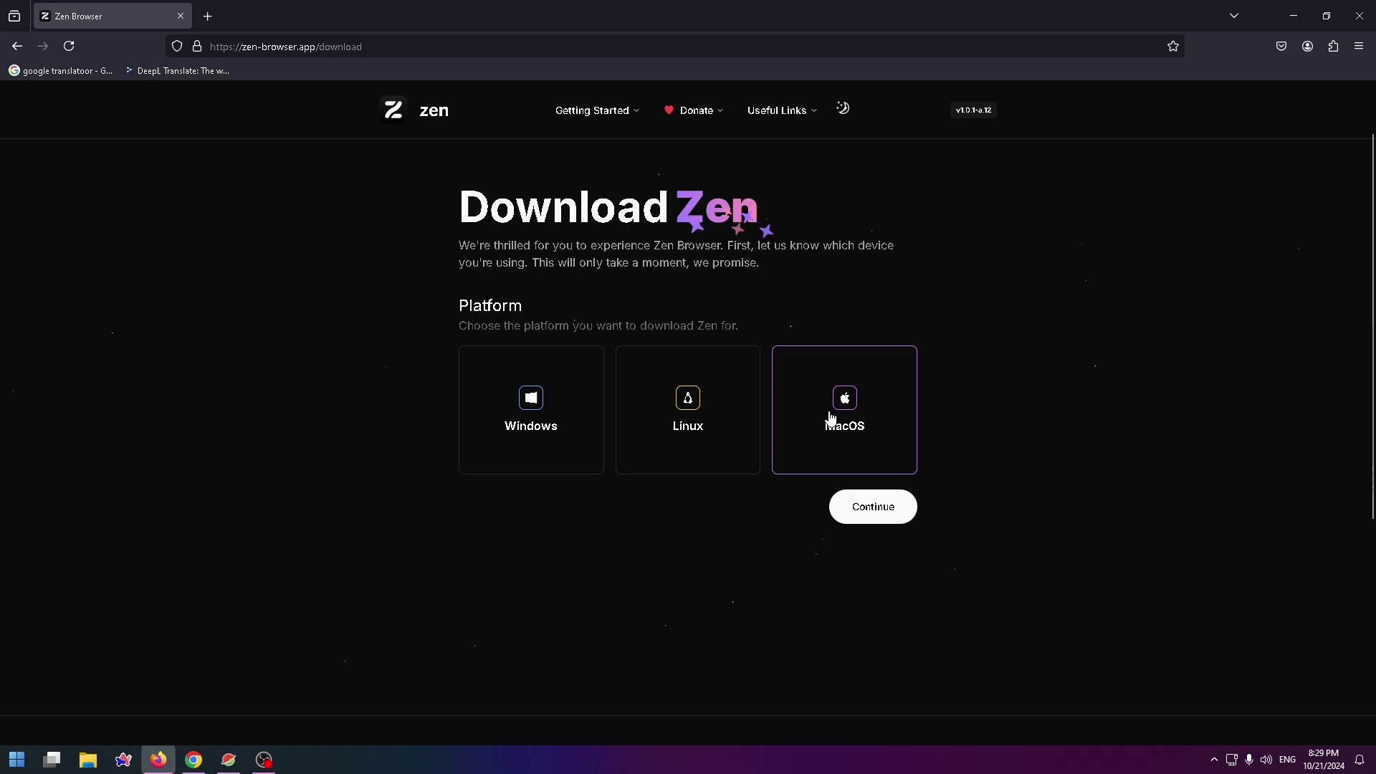
click(543, 403)
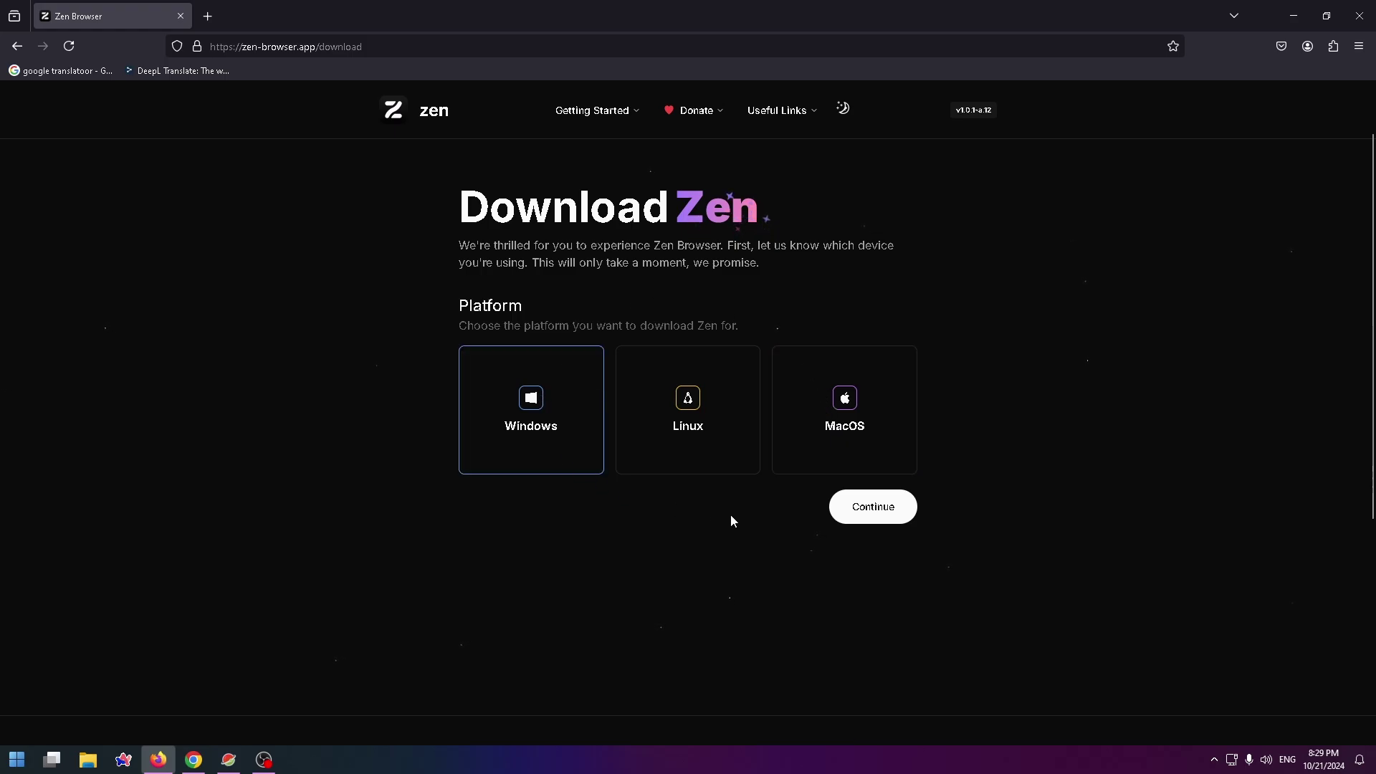
scroll(844, 524, down, 1)
Choose the Optimized Windows build over Generic and continue to the download-type step.
click(873, 434)
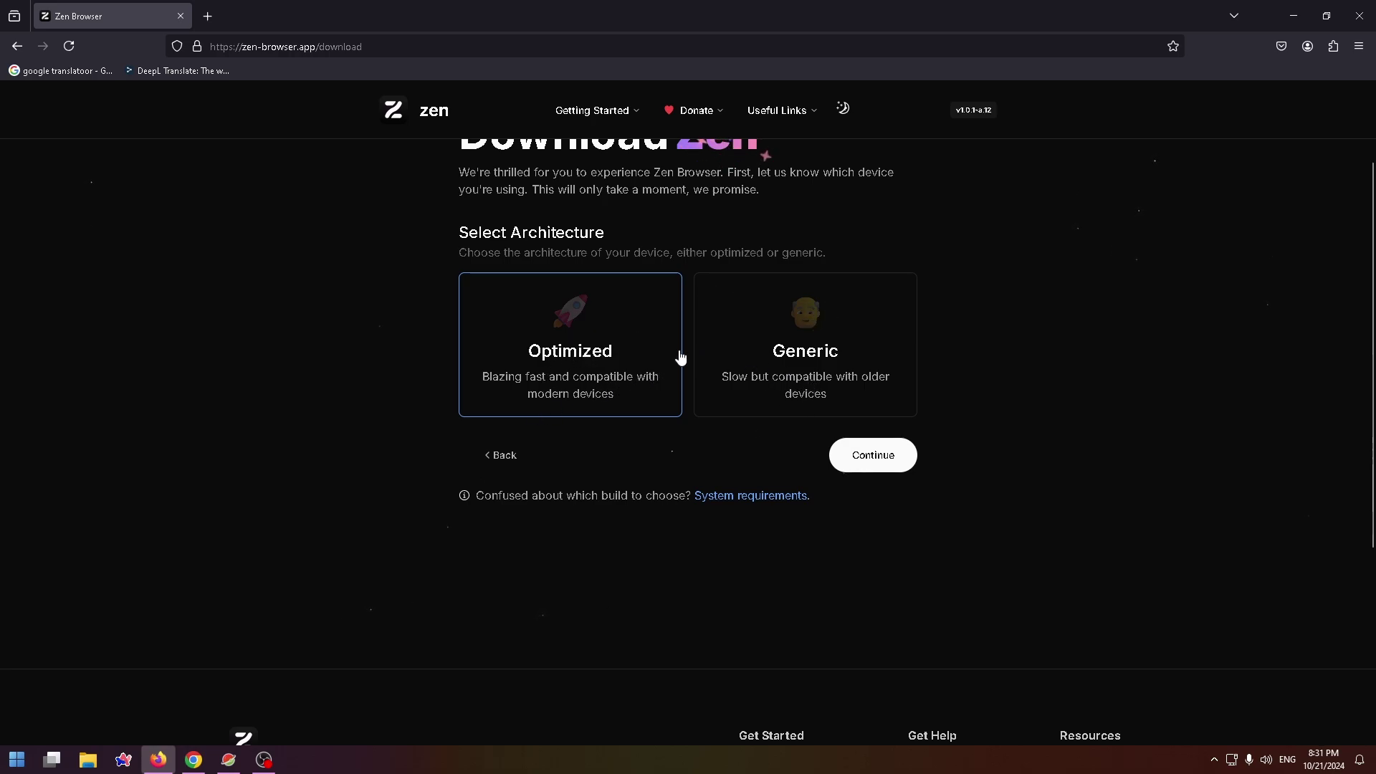
click(738, 398)
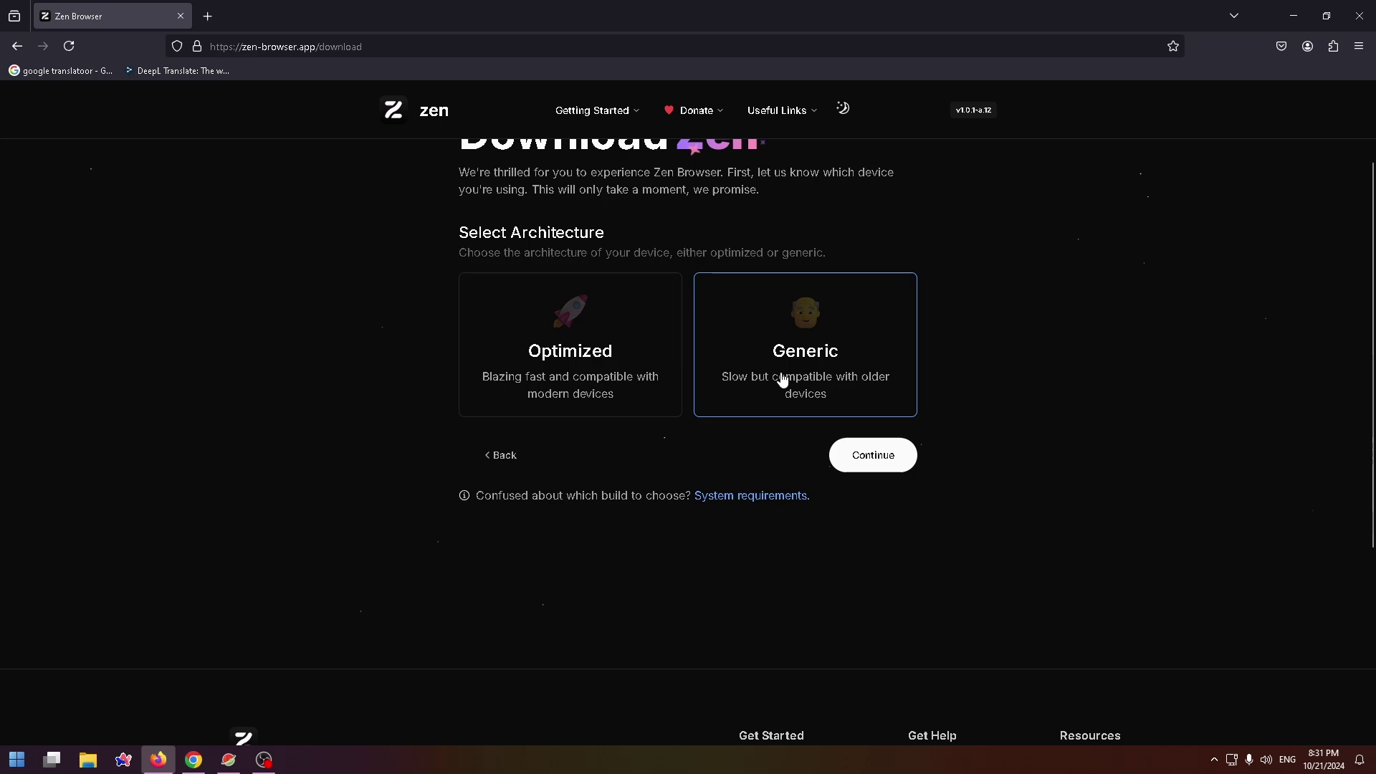
click(552, 369)
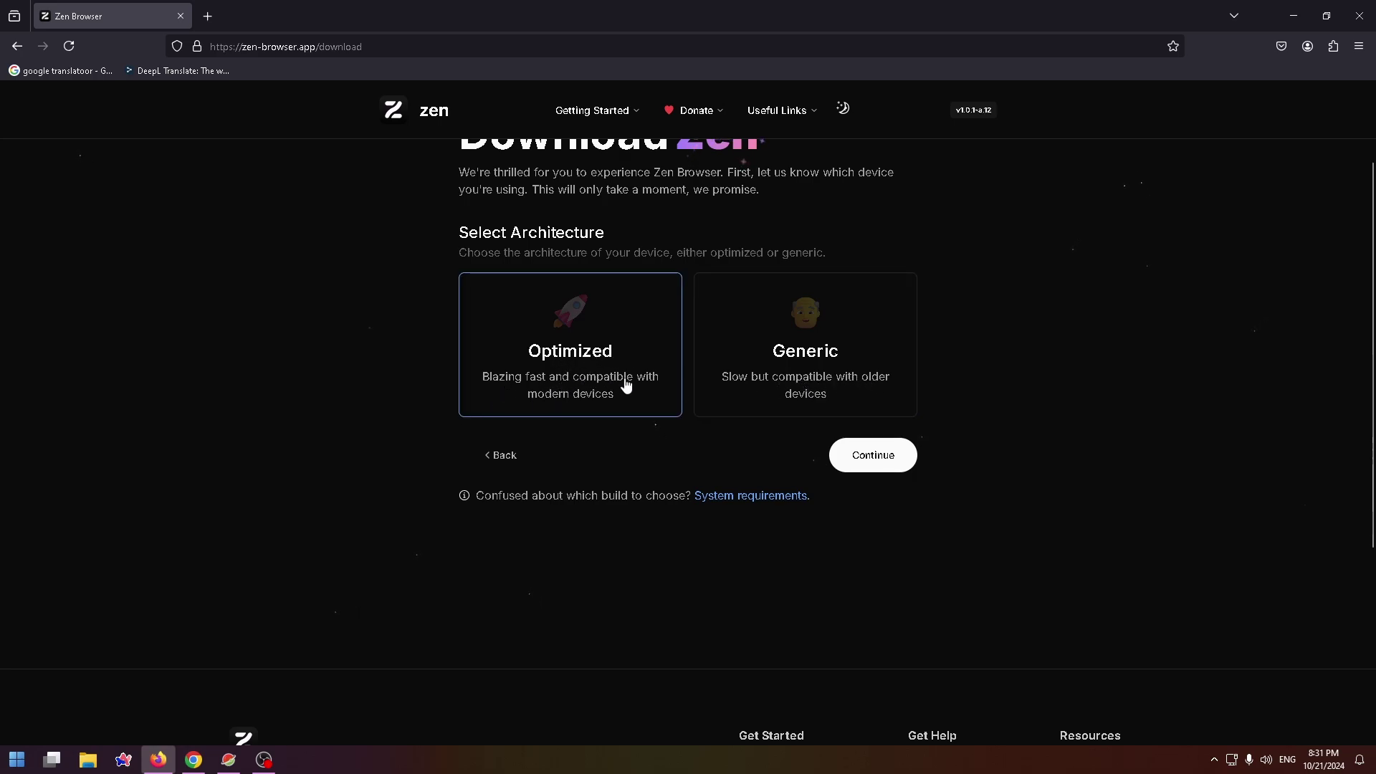
click(783, 400)
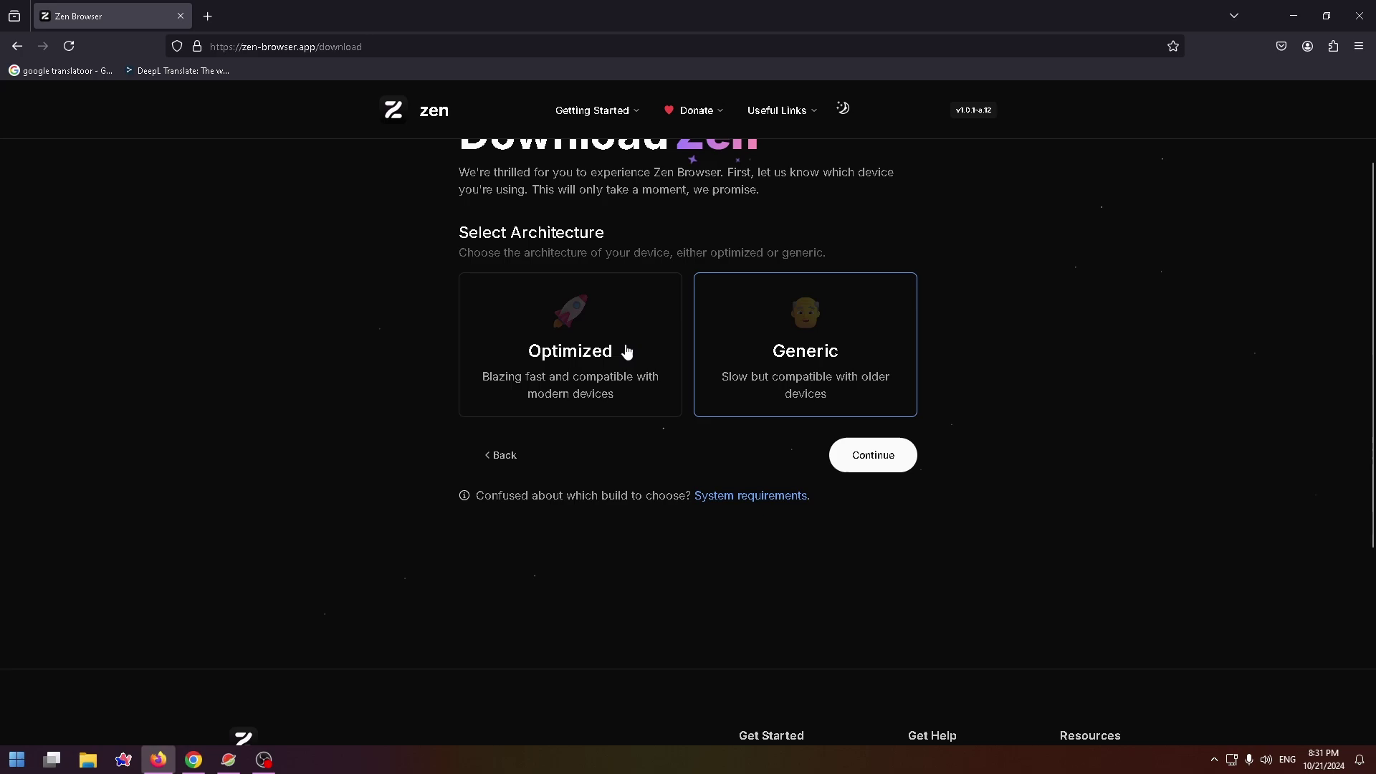
click(565, 364)
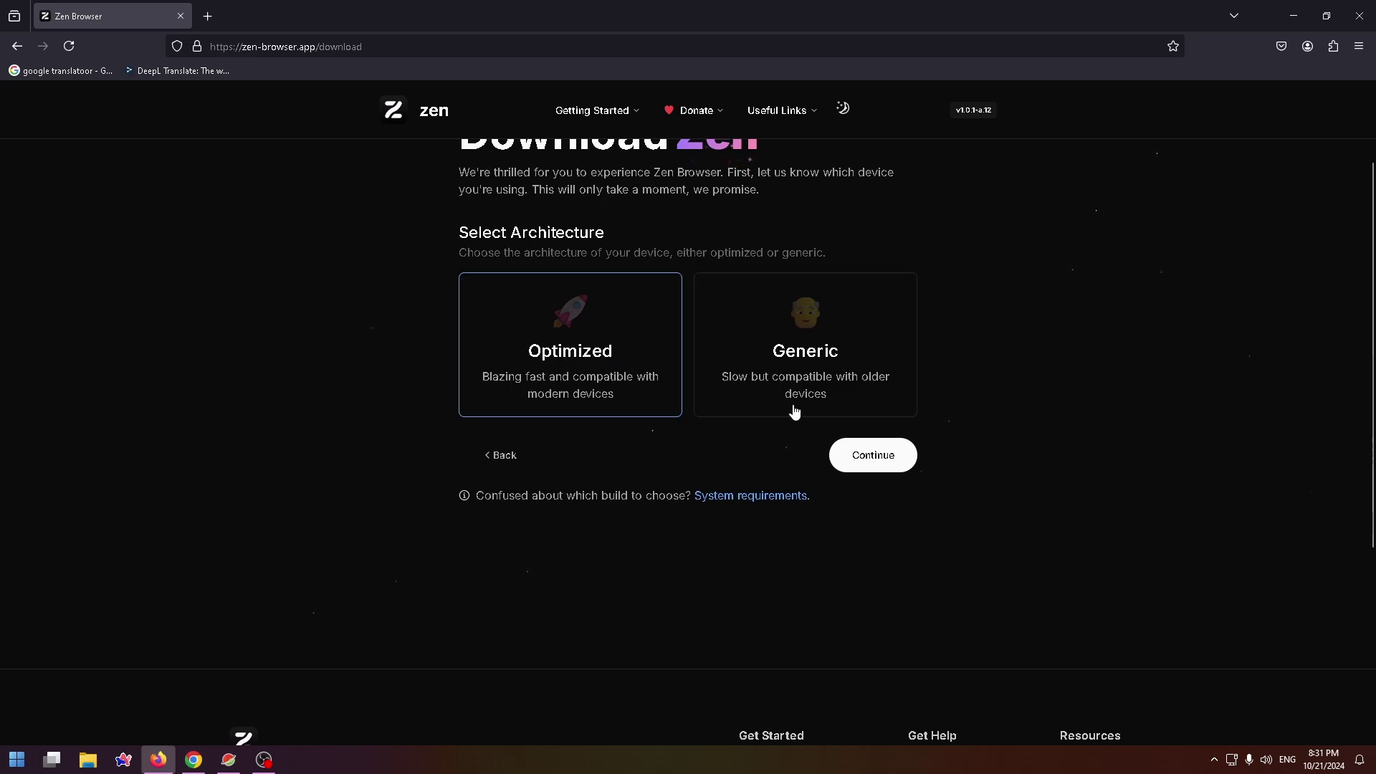
click(886, 461)
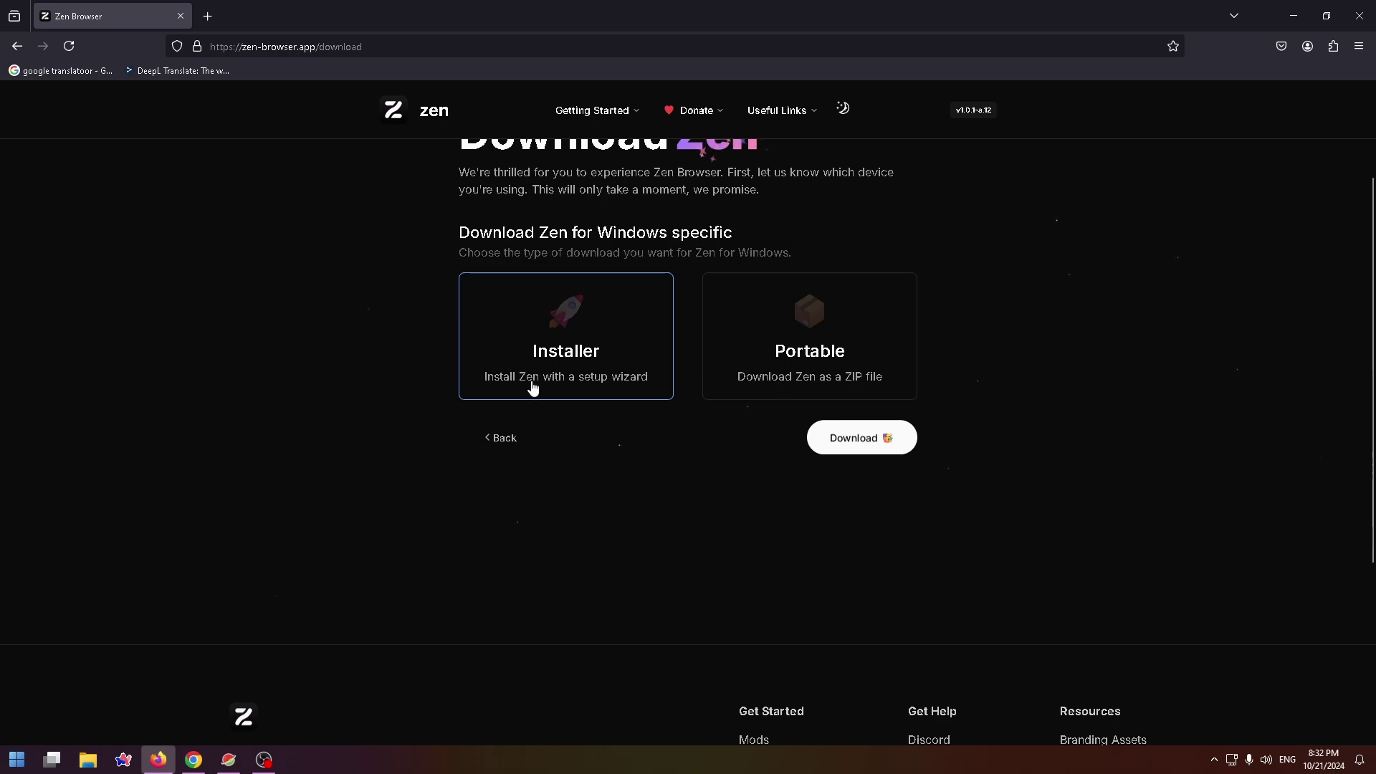
Download the Zen installer zen.installer.exe (64.0 MB) and show its download progress.
click(835, 437)
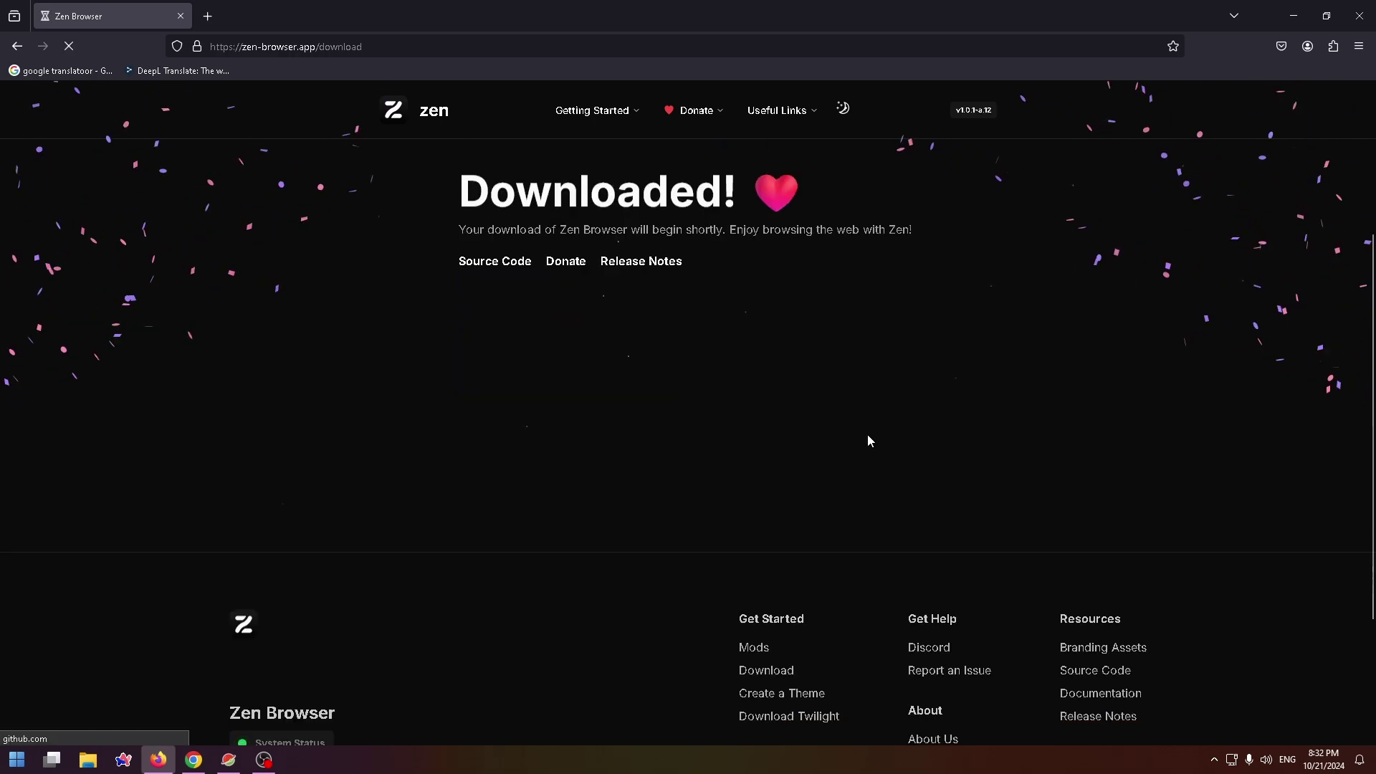
drag(458, 191, 745, 202)
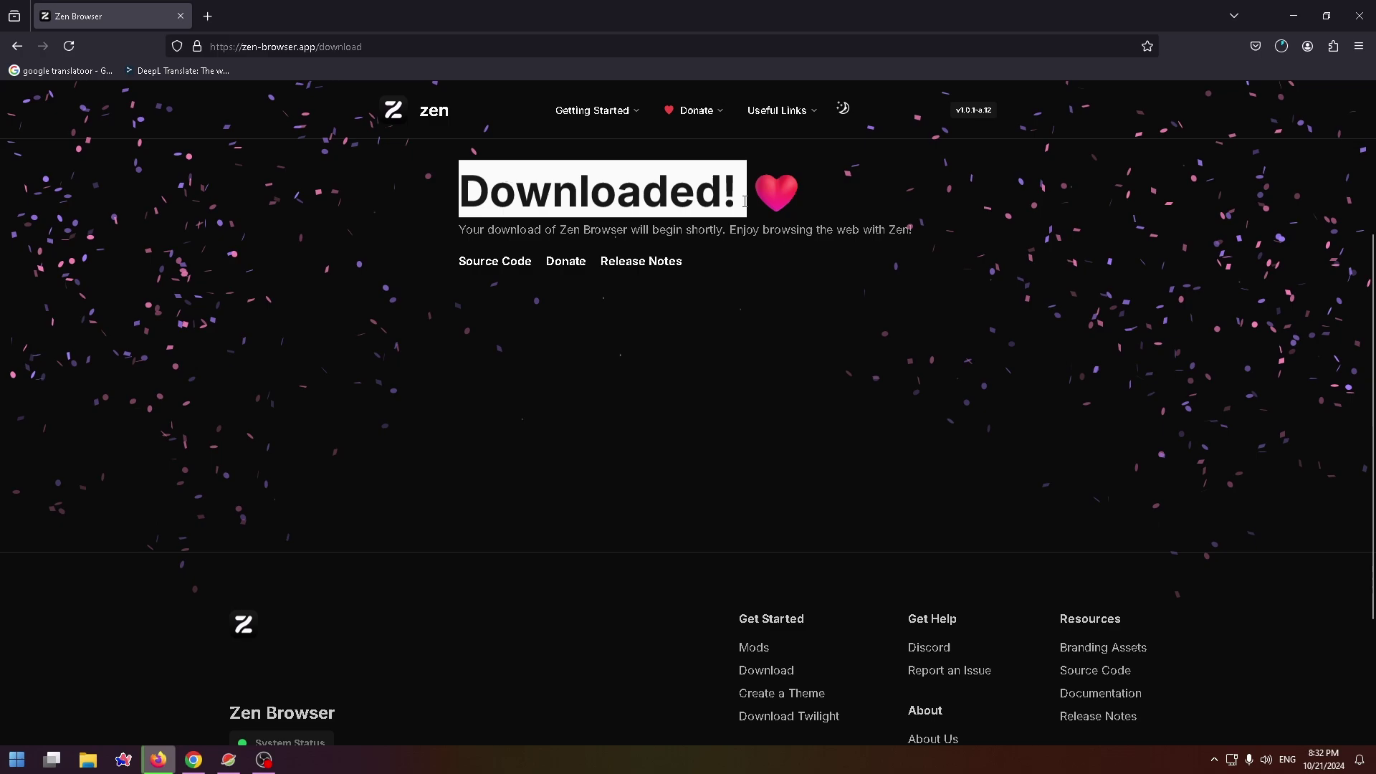
click(745, 201)
click(1283, 48)
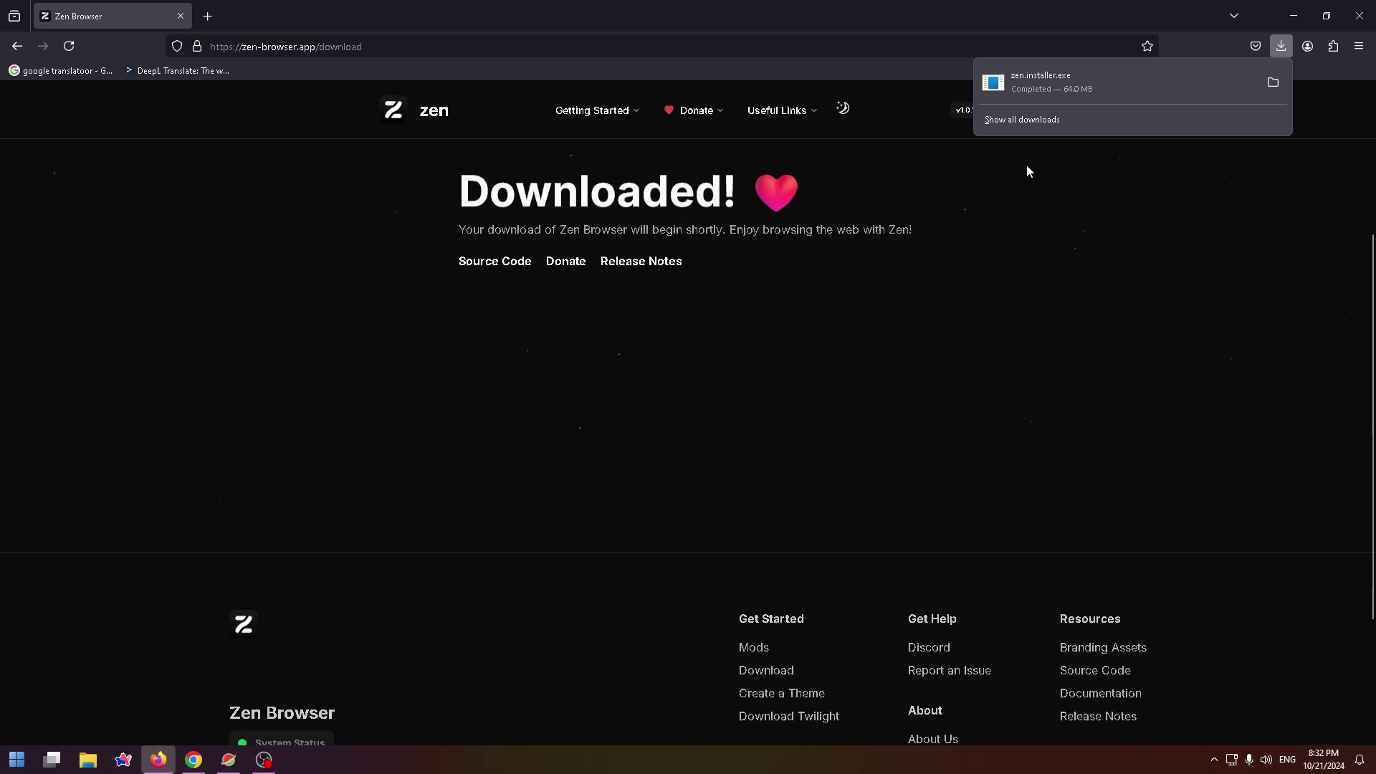
Launch the downloaded installer, close Firefox, and move the setup wizard into view.
click(1091, 84)
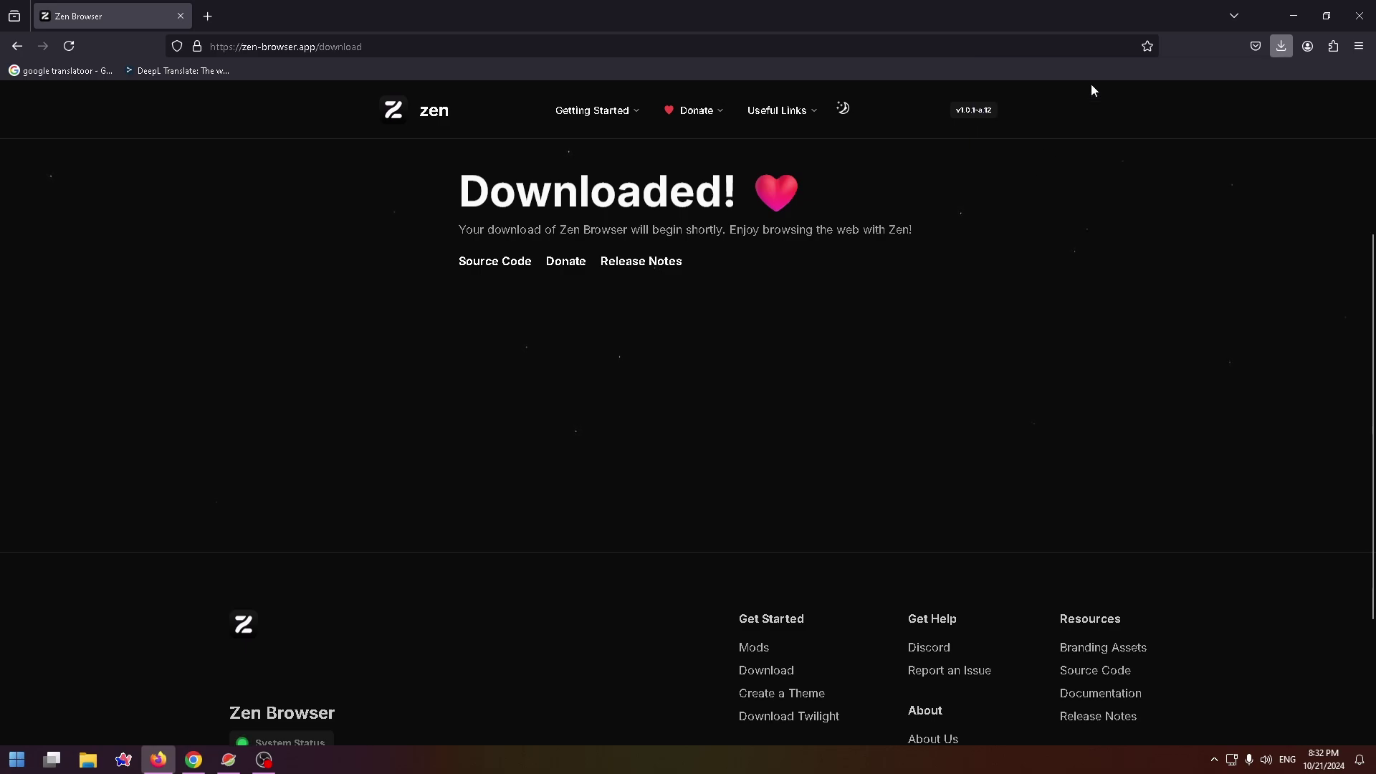
click(1359, 15)
drag(626, 228, 738, 195)
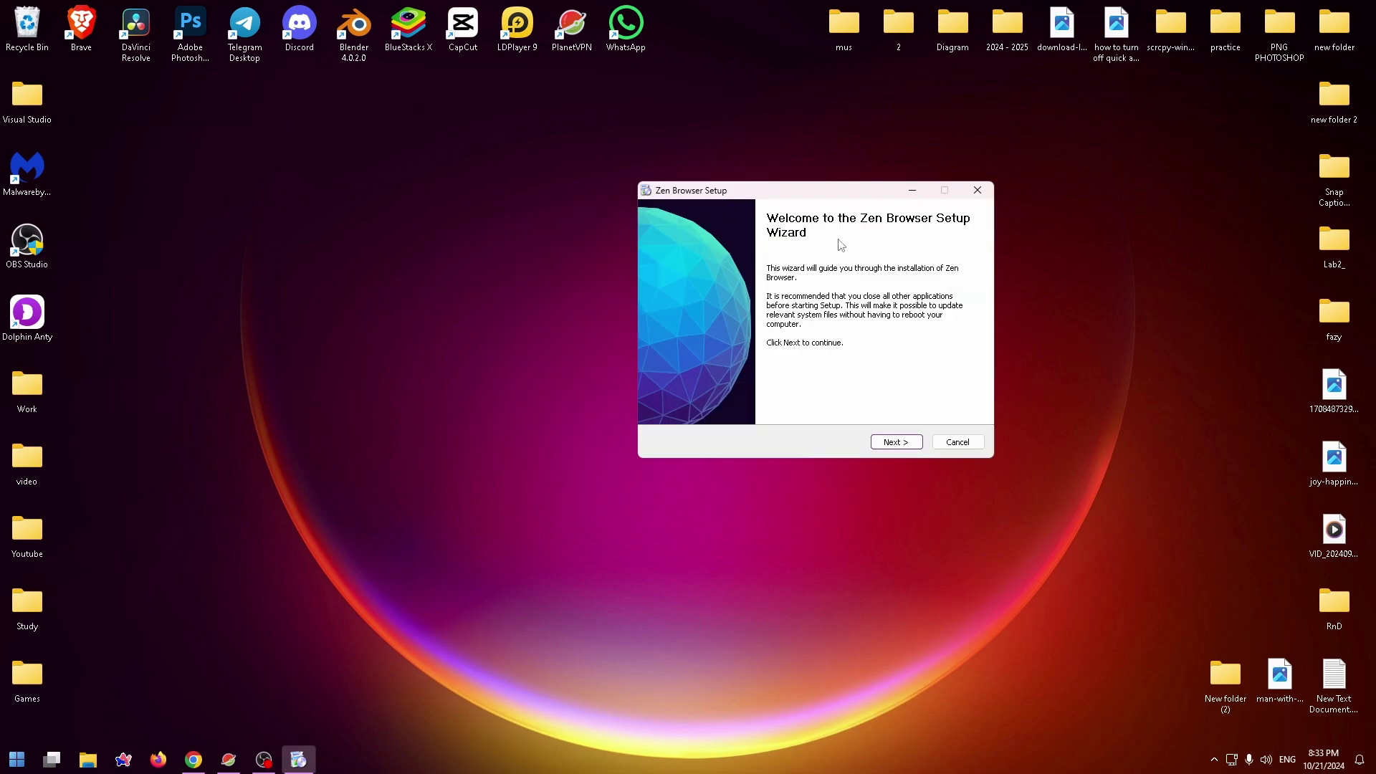
Install Zen Browser with the Standard option, untick 'Launch Zen Browser now', and finish setup.
click(893, 453)
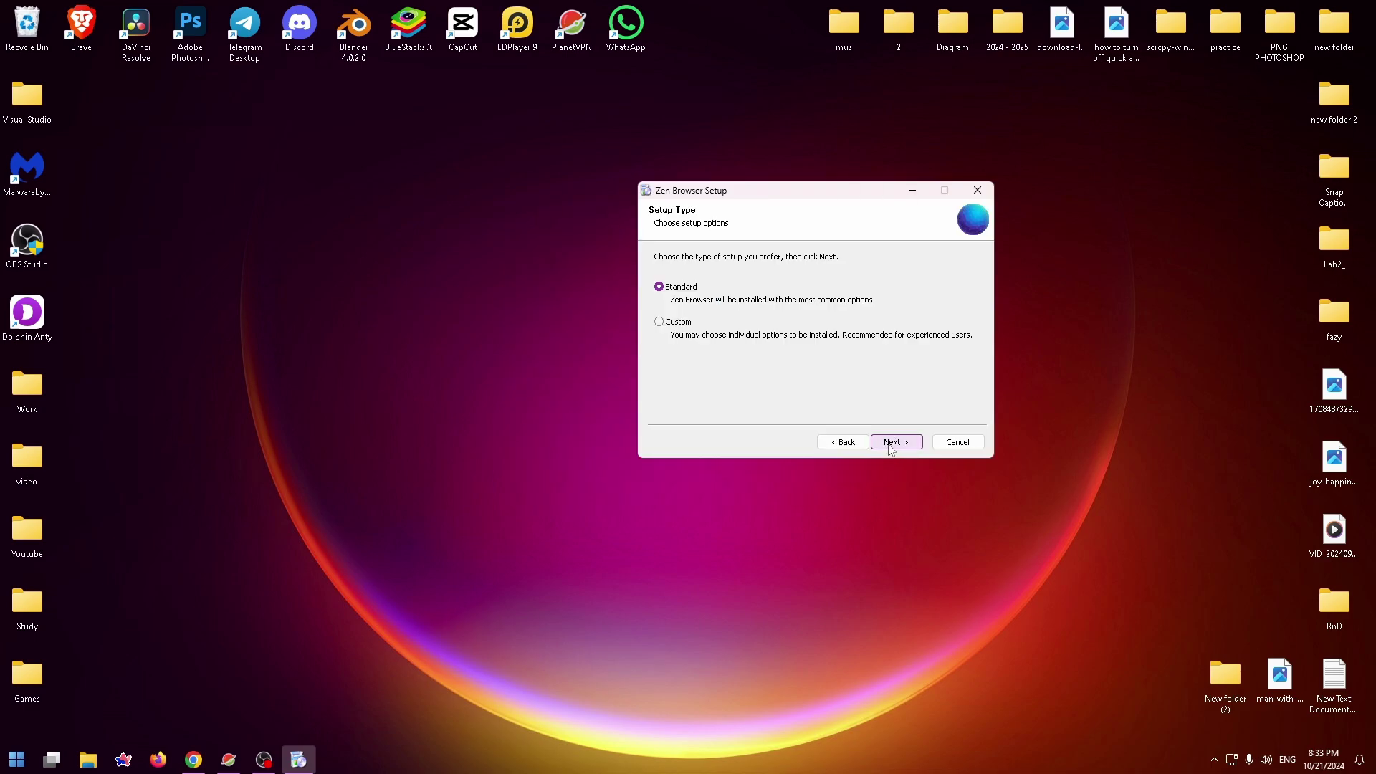
click(660, 288)
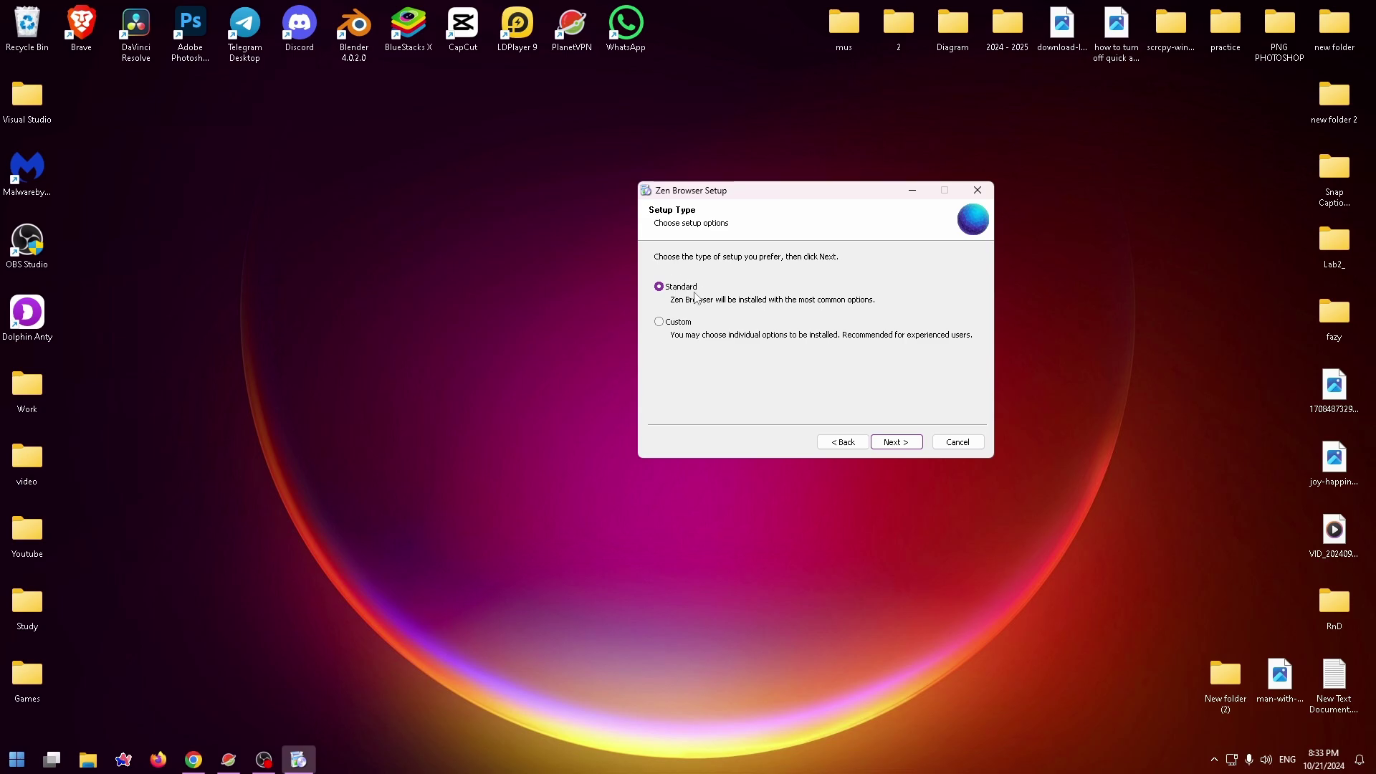
key(alt+shift)
click(896, 442)
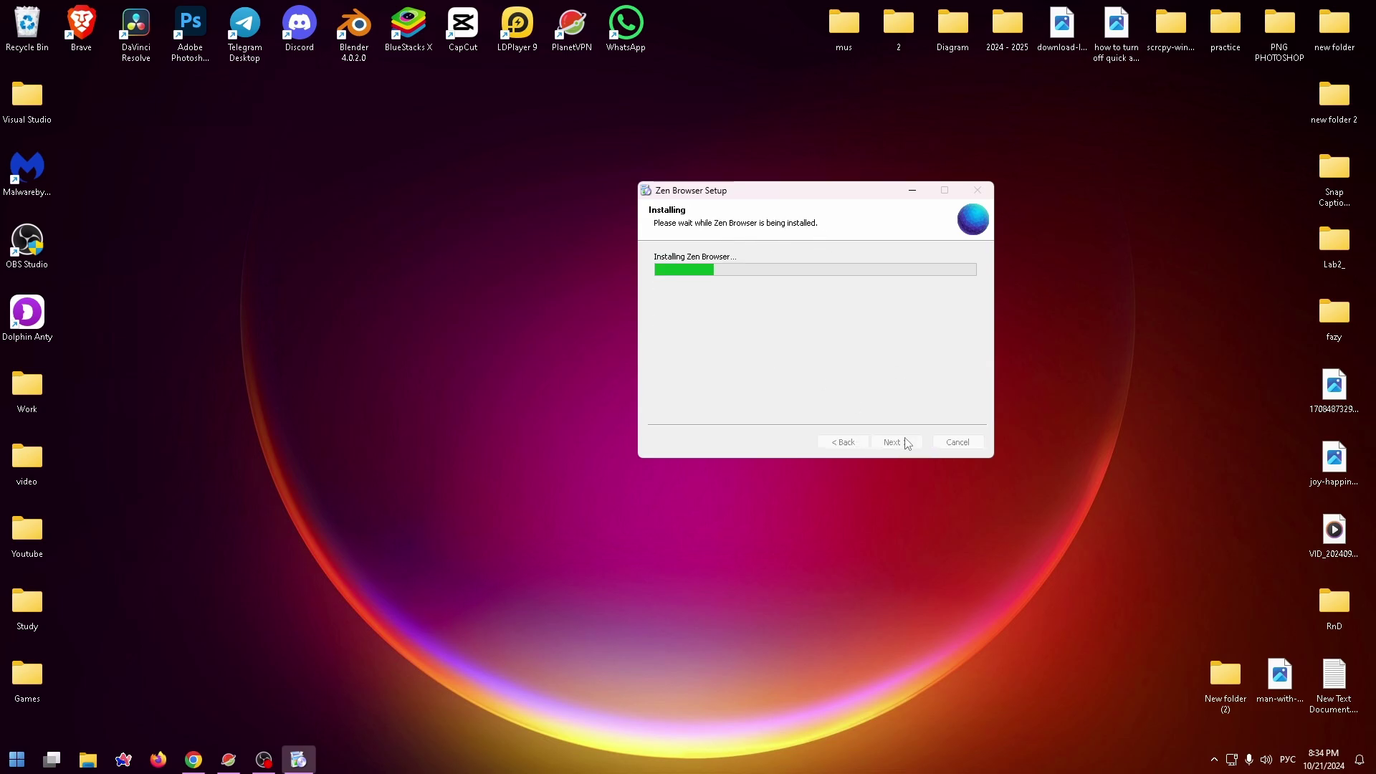
click(773, 322)
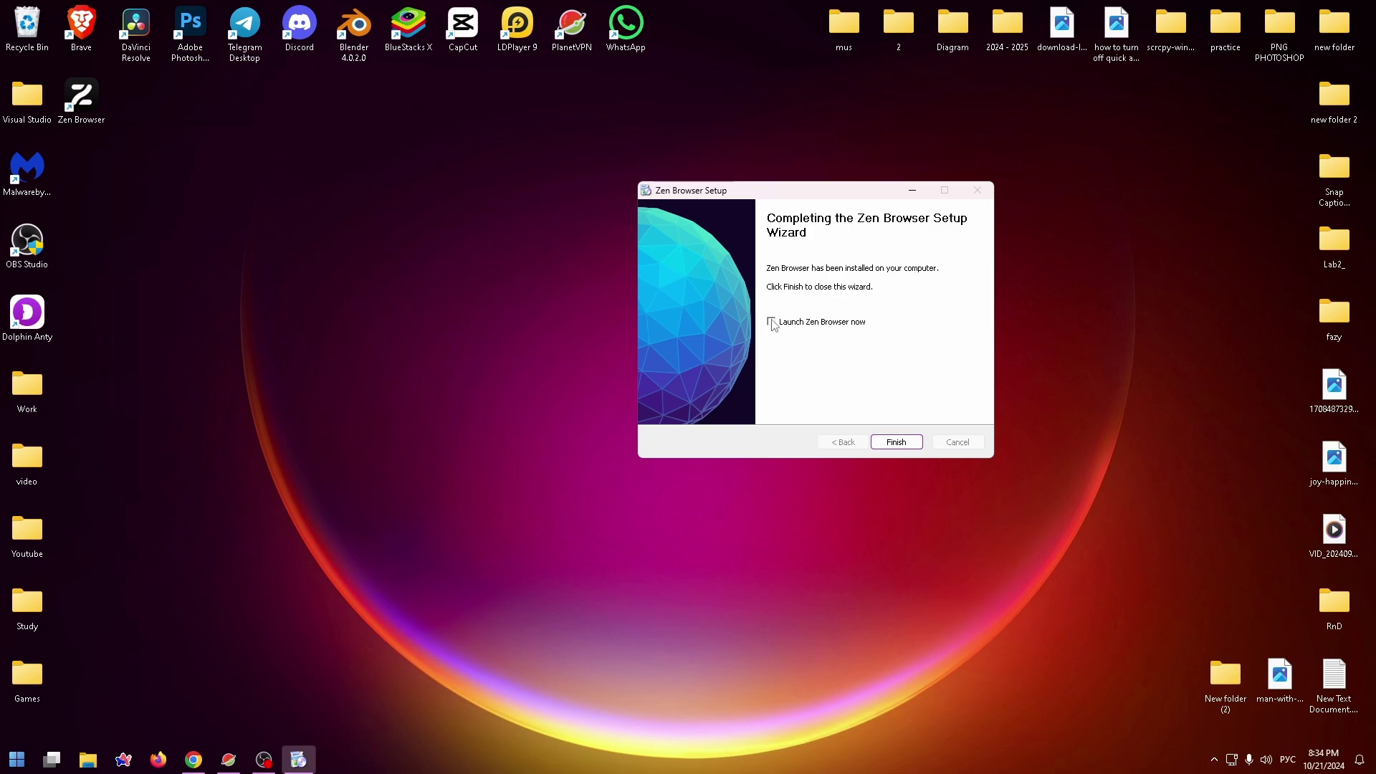
click(897, 442)
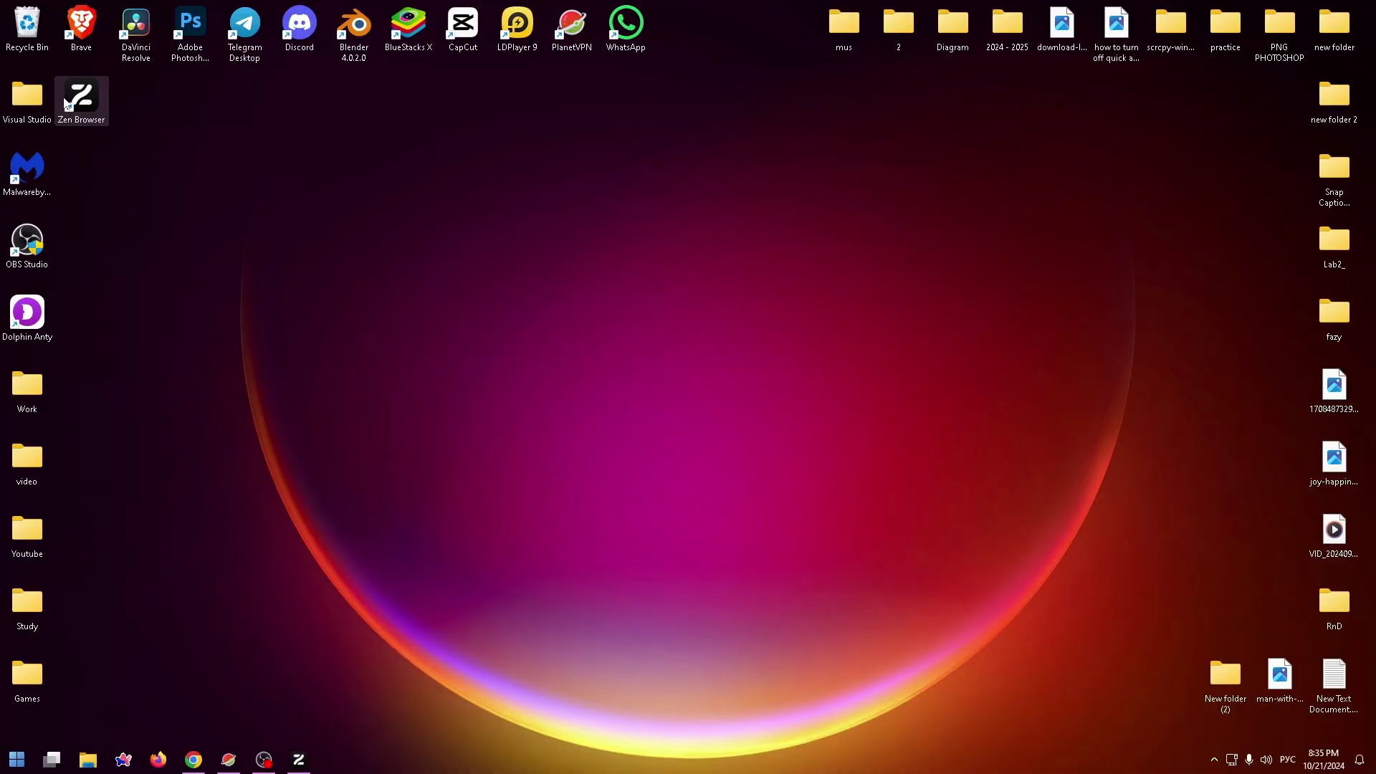
Launch Zen Browser from its desktop shortcut and choose the dark theme with a green accent.
double_click(104, 115)
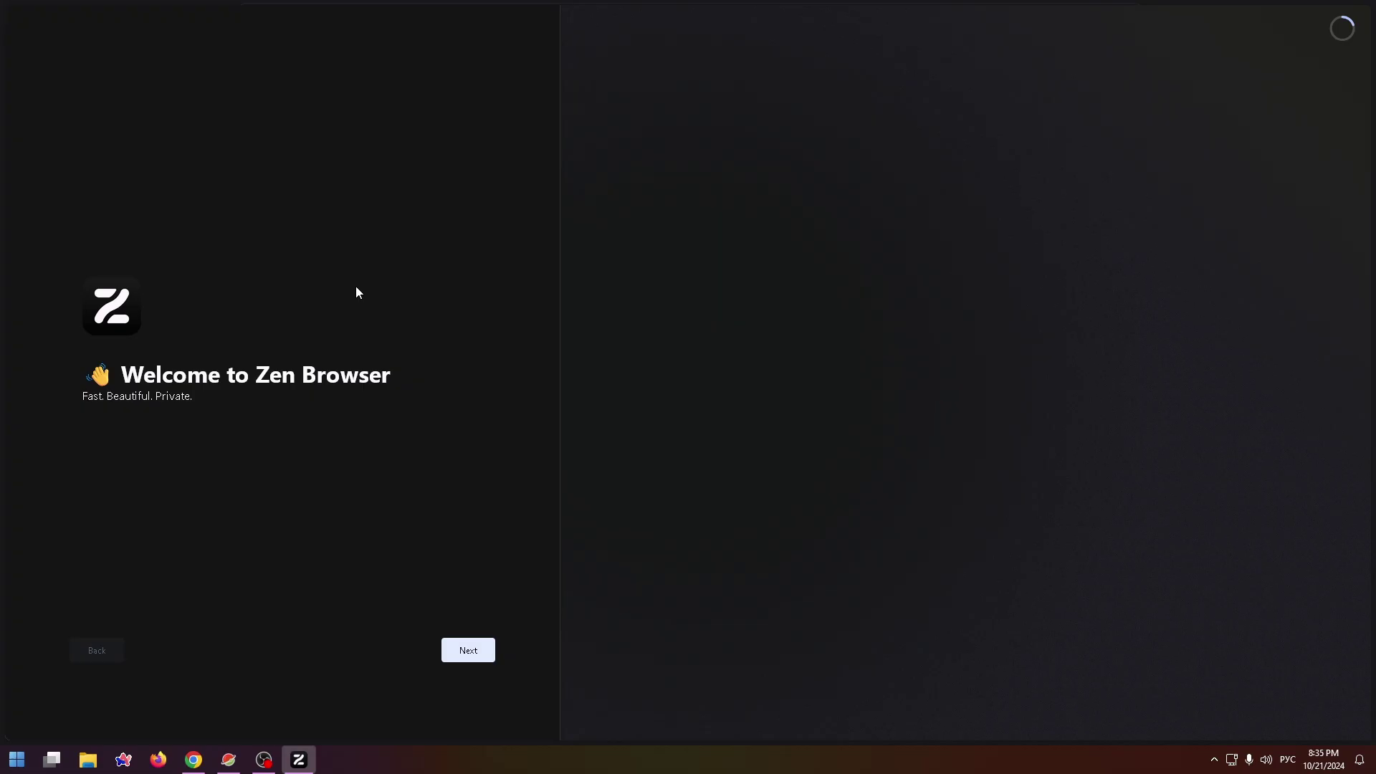
click(472, 648)
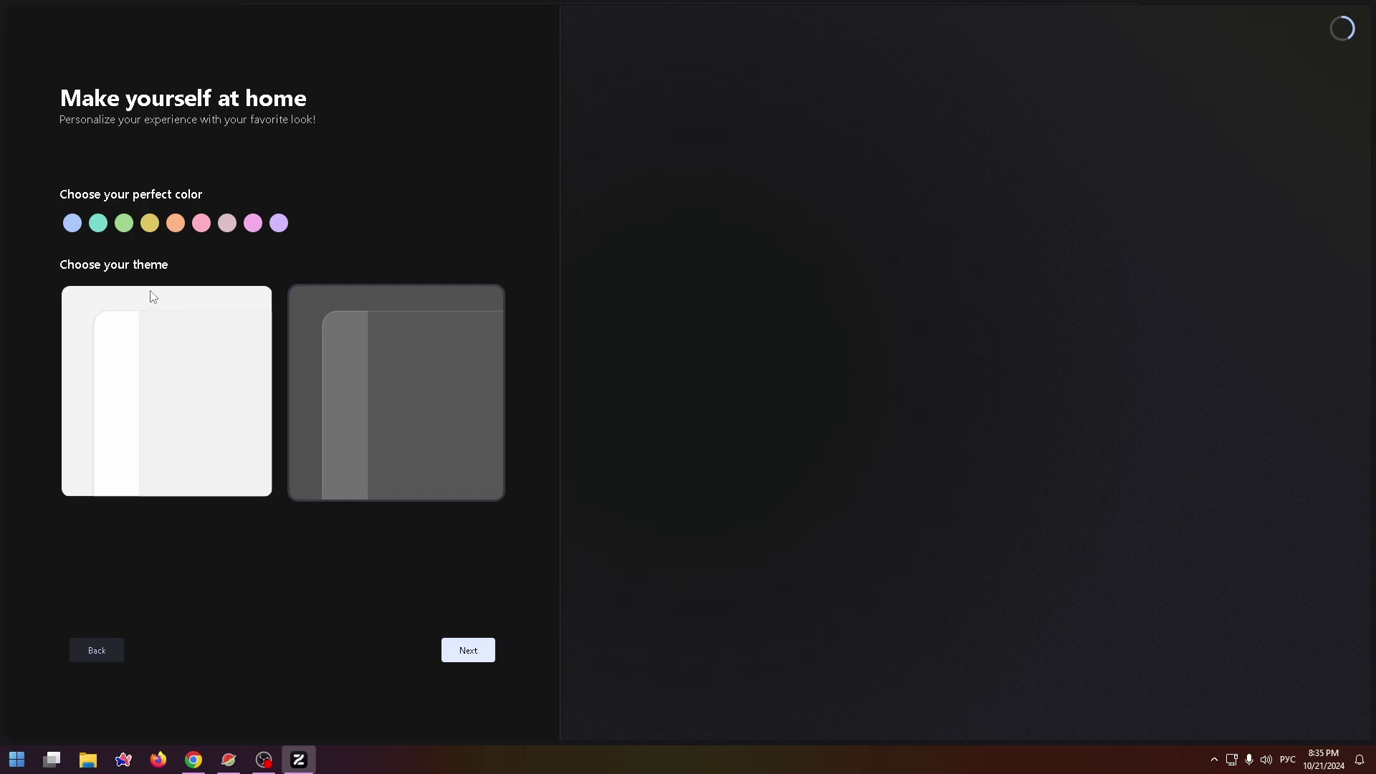
click(189, 346)
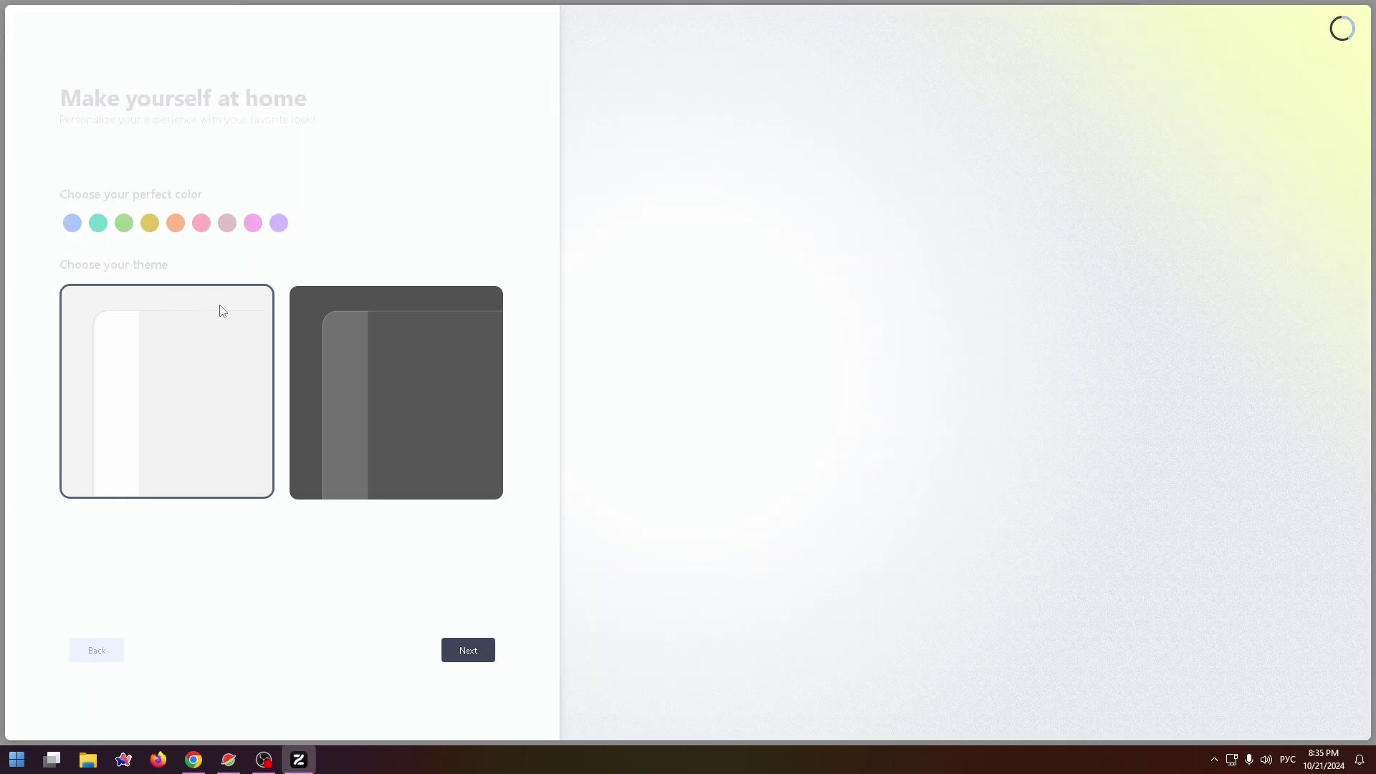
click(394, 356)
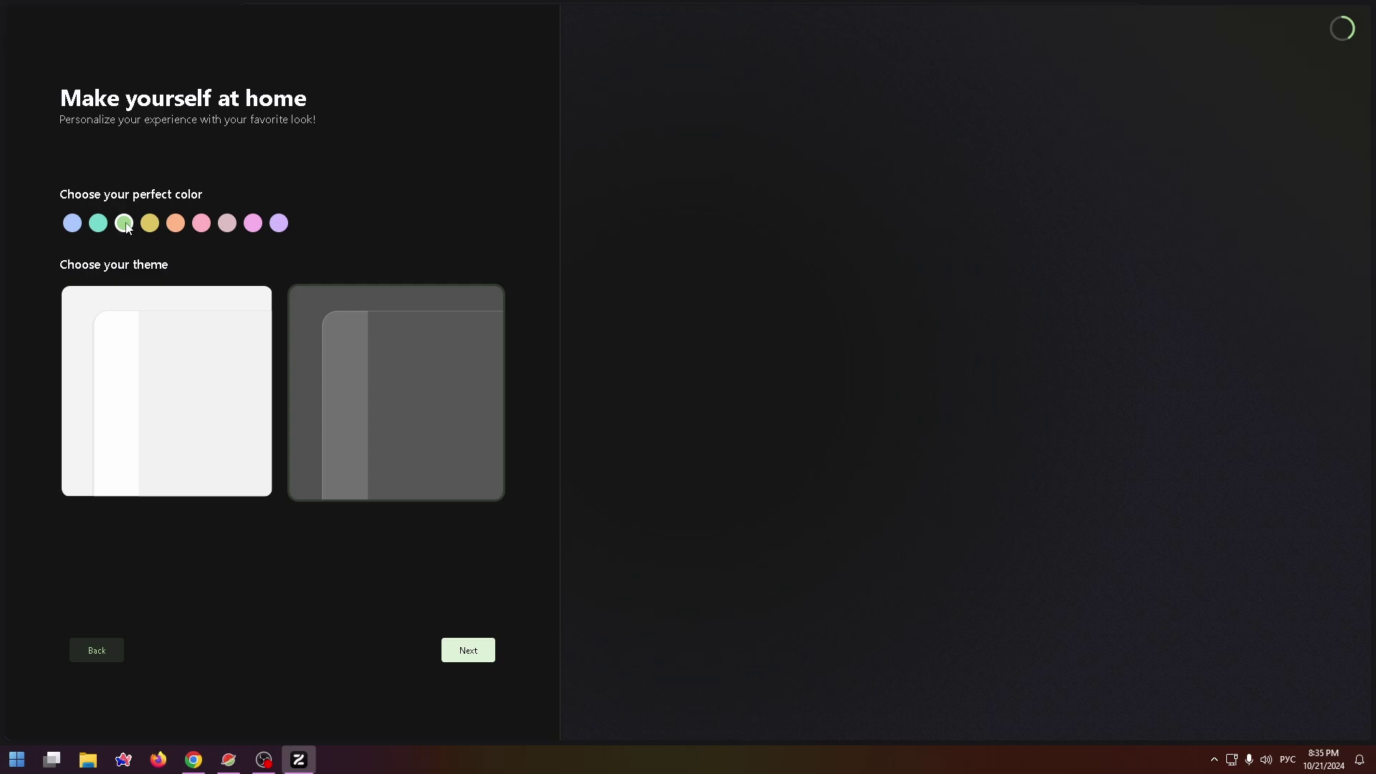
click(472, 659)
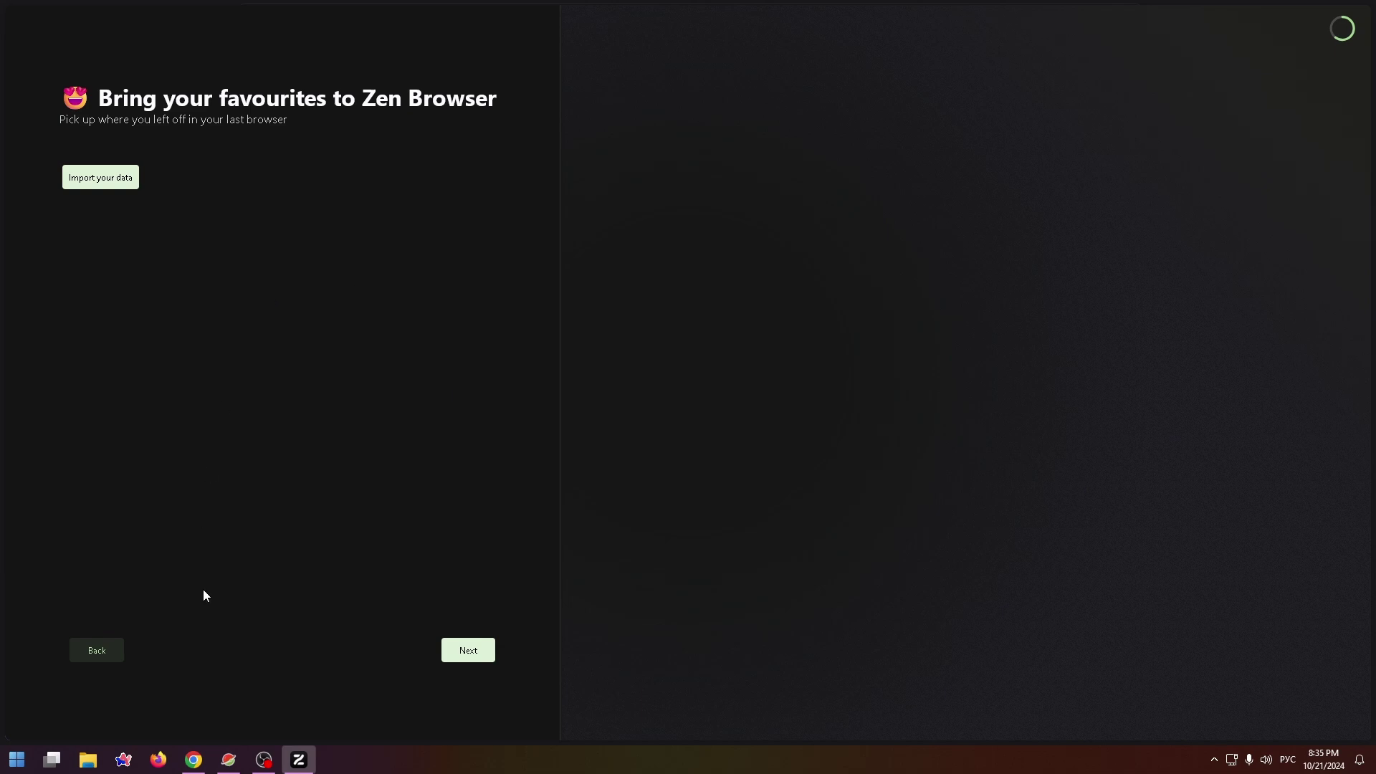
Skip importing browser data and keep Google as the search engine to finish onboarding.
click(466, 661)
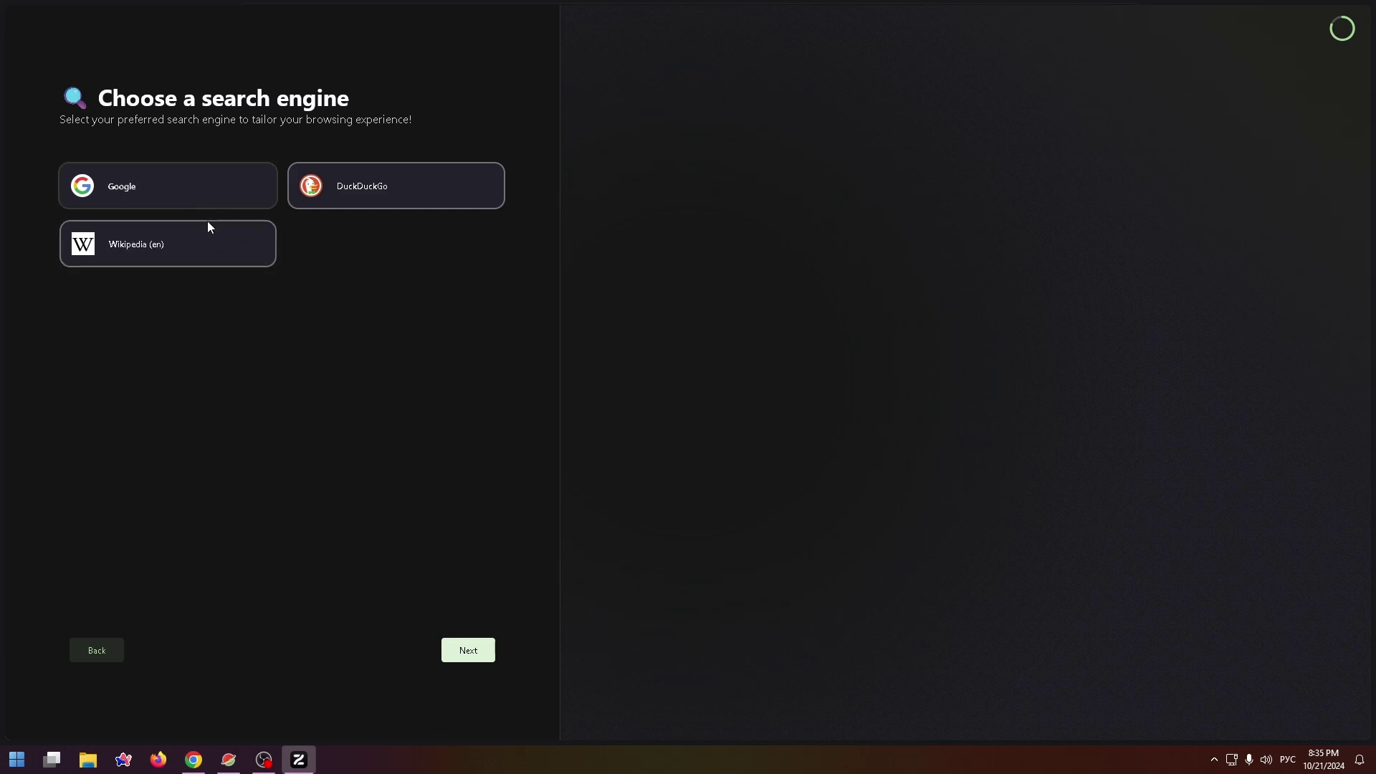
click(468, 664)
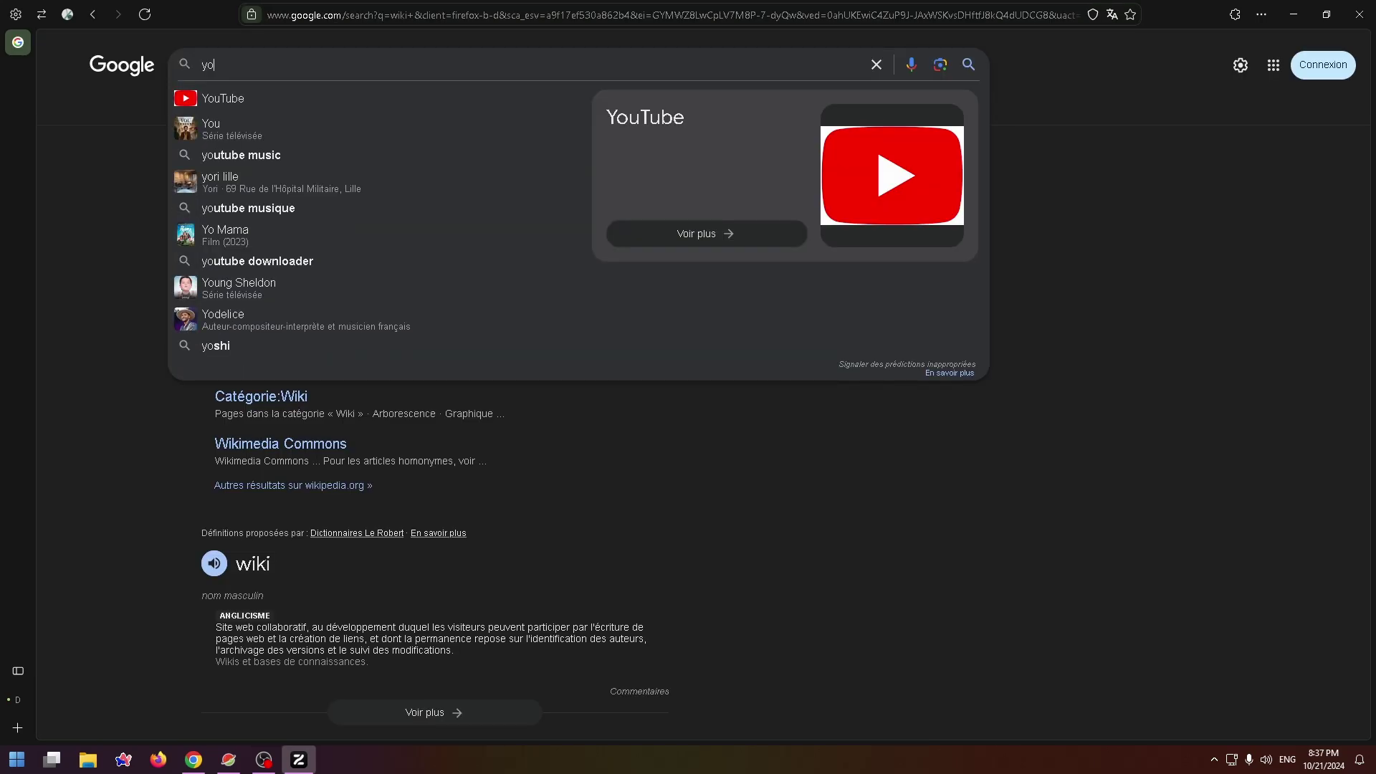
Search Google for 'youtube', scroll the results, then open Zen's General settings.
text(u)
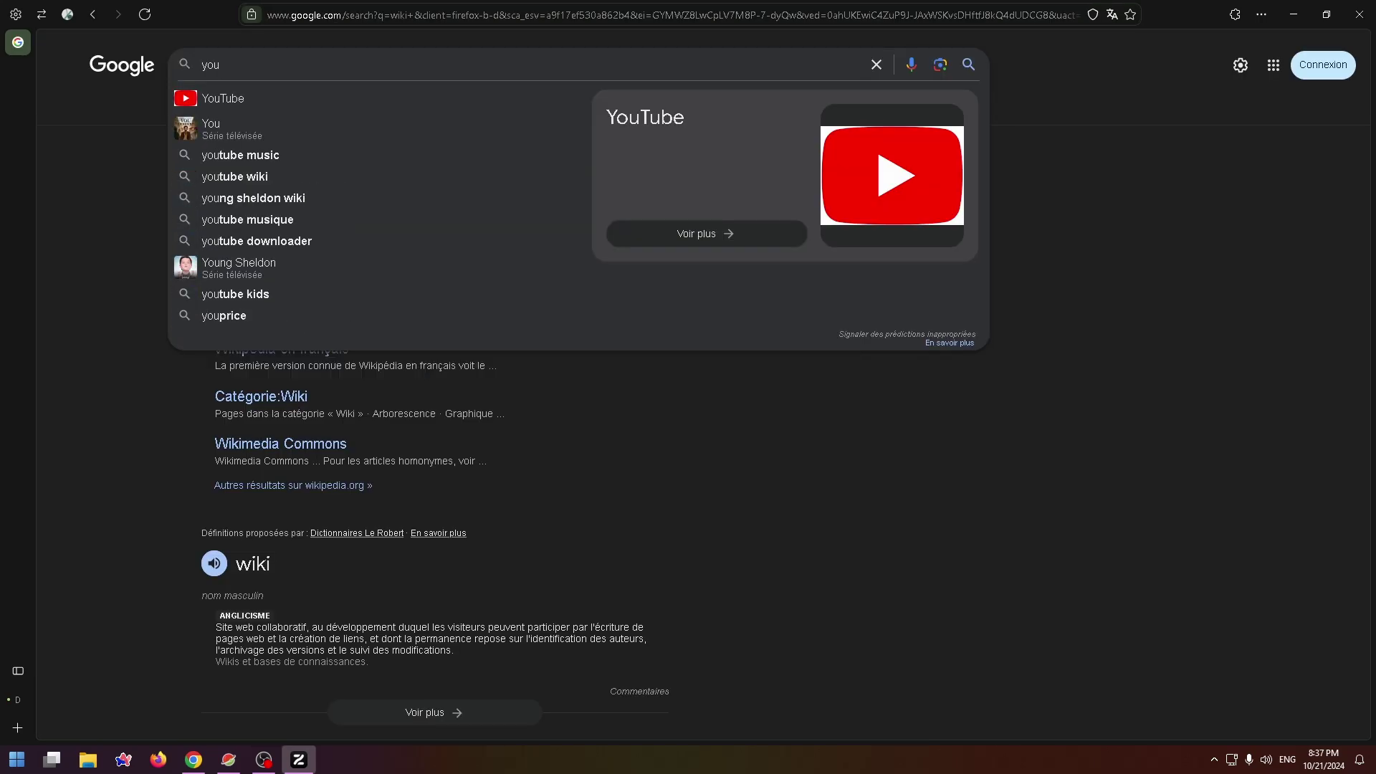
click(272, 91)
scroll(288, 225, down, 2)
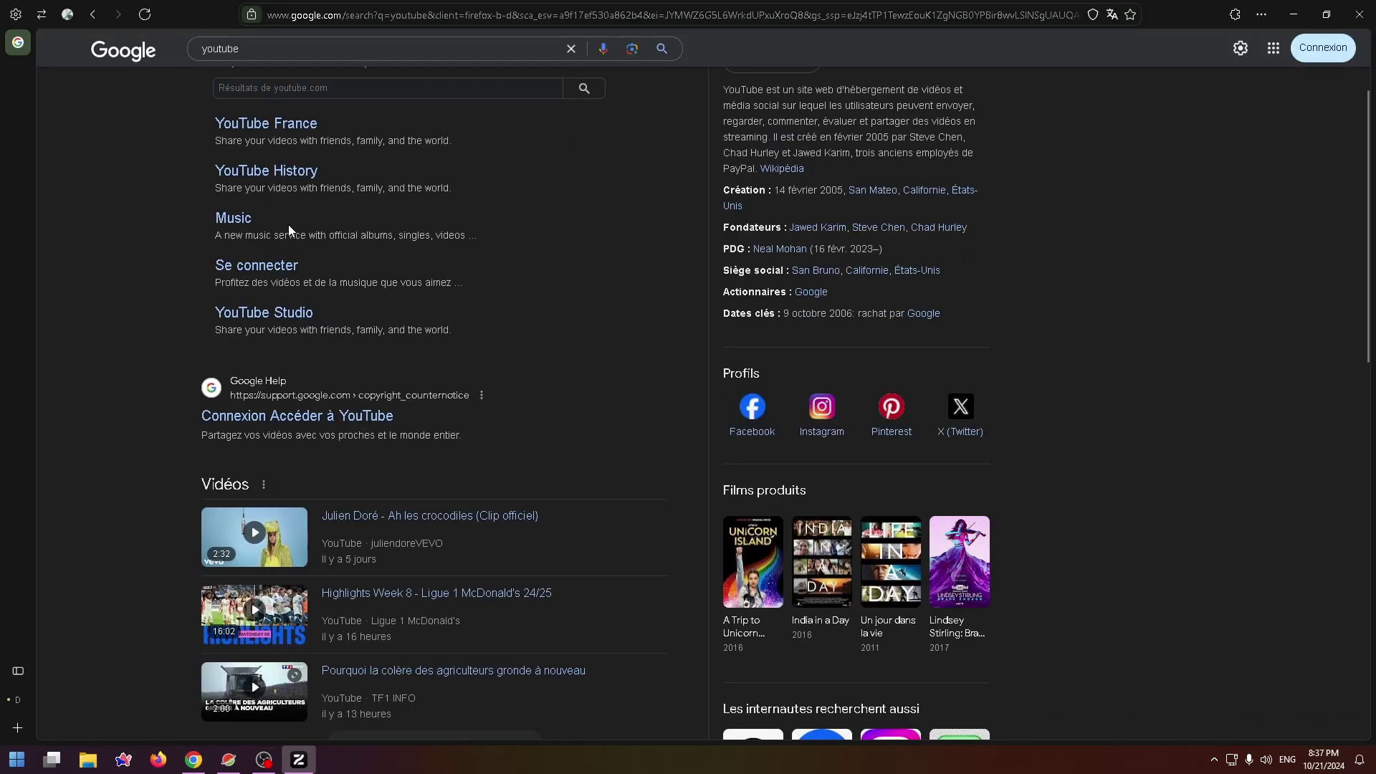
scroll(101, 146, up, 2)
scroll(215, 308, down, 2)
scroll(394, 272, up, 2)
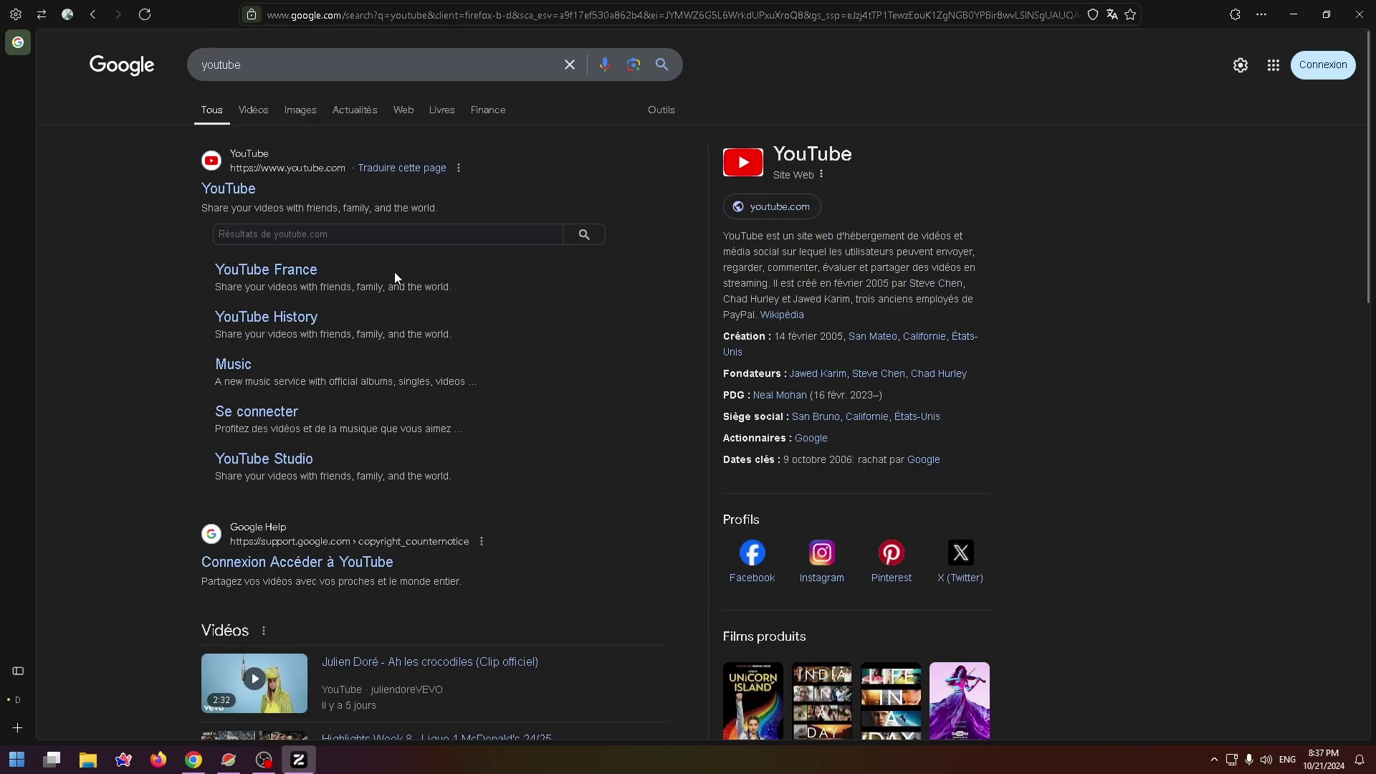
click(16, 15)
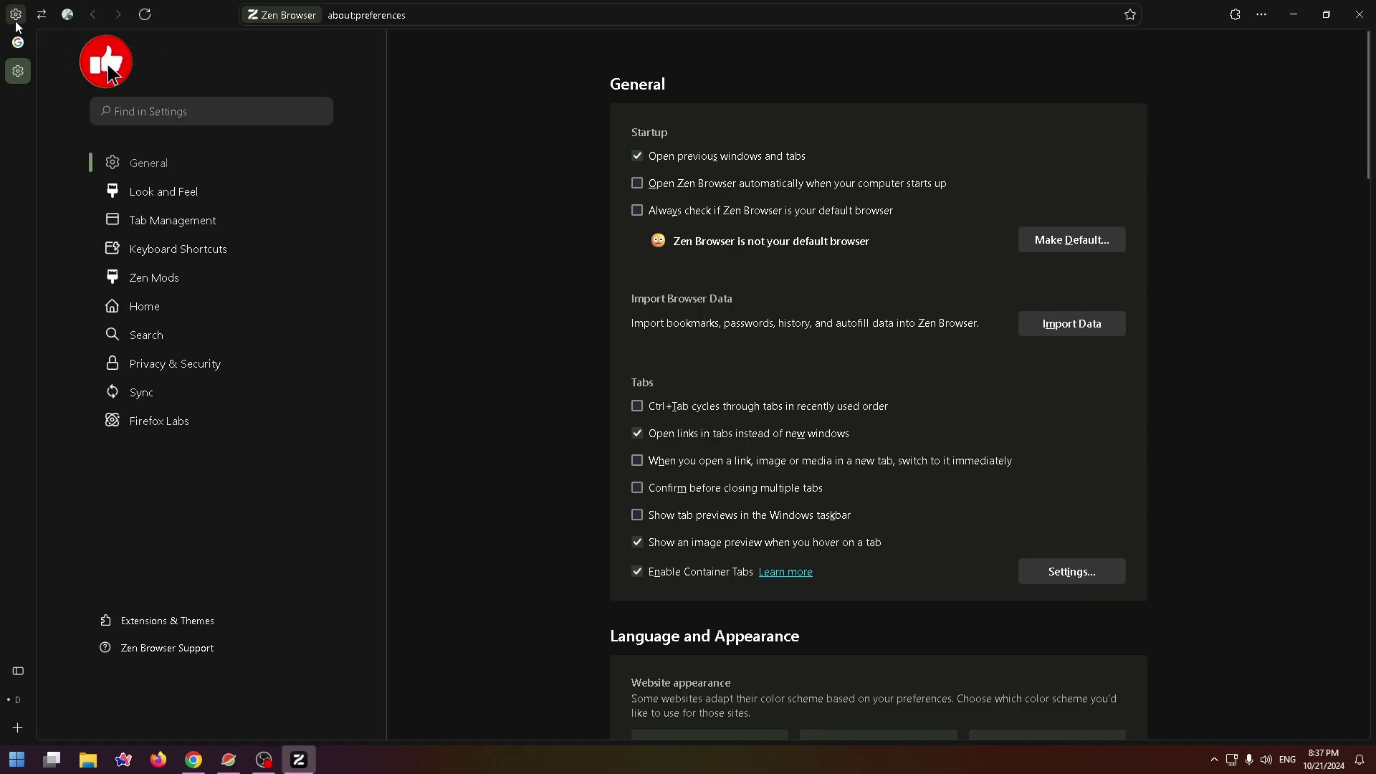